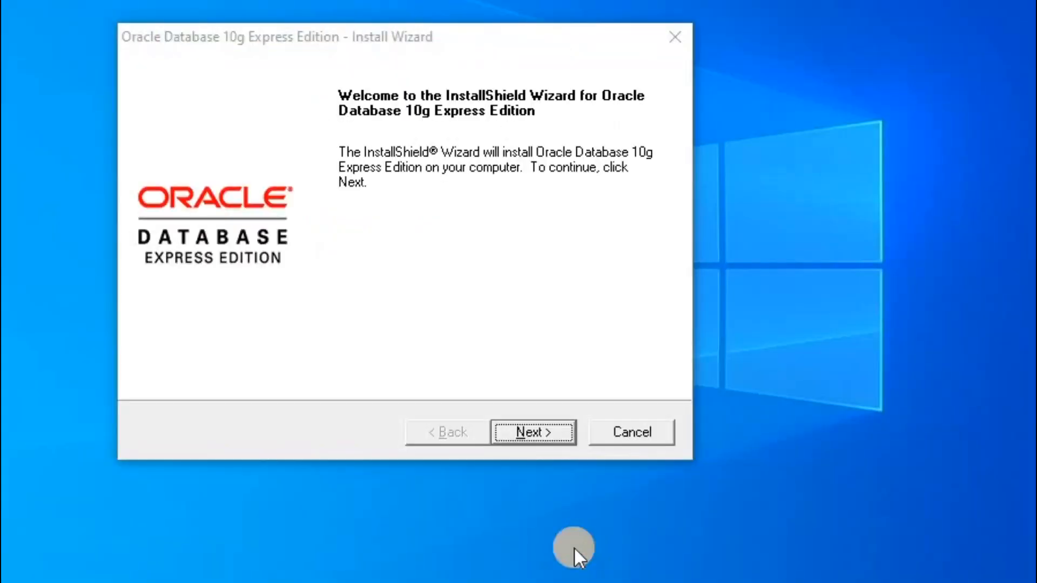
Accept the license agreement and keep the default C:\oraclexe\ install folder.
left_click(528, 432)
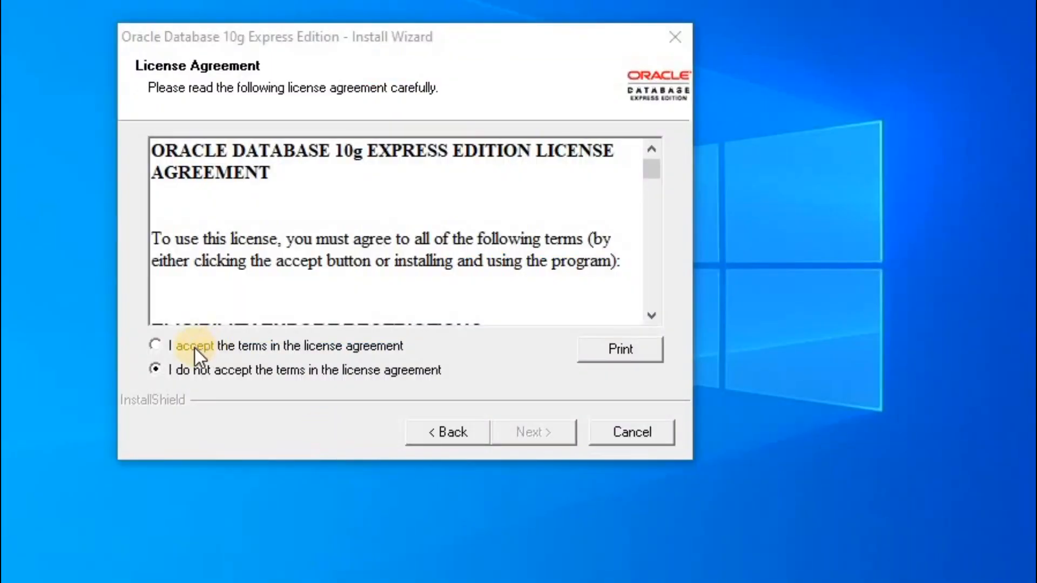
left_click(195, 348)
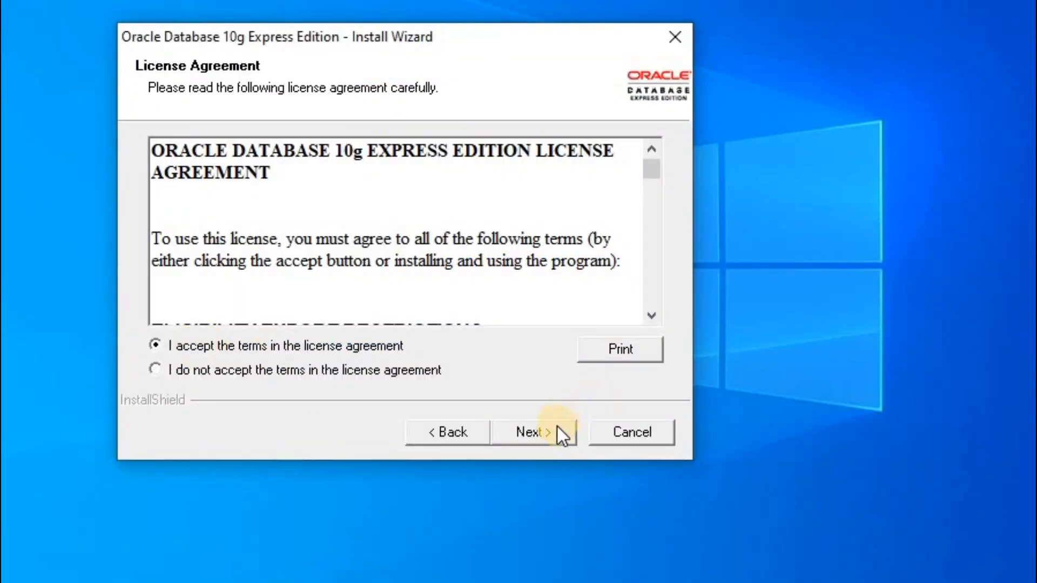
left_click(557, 432)
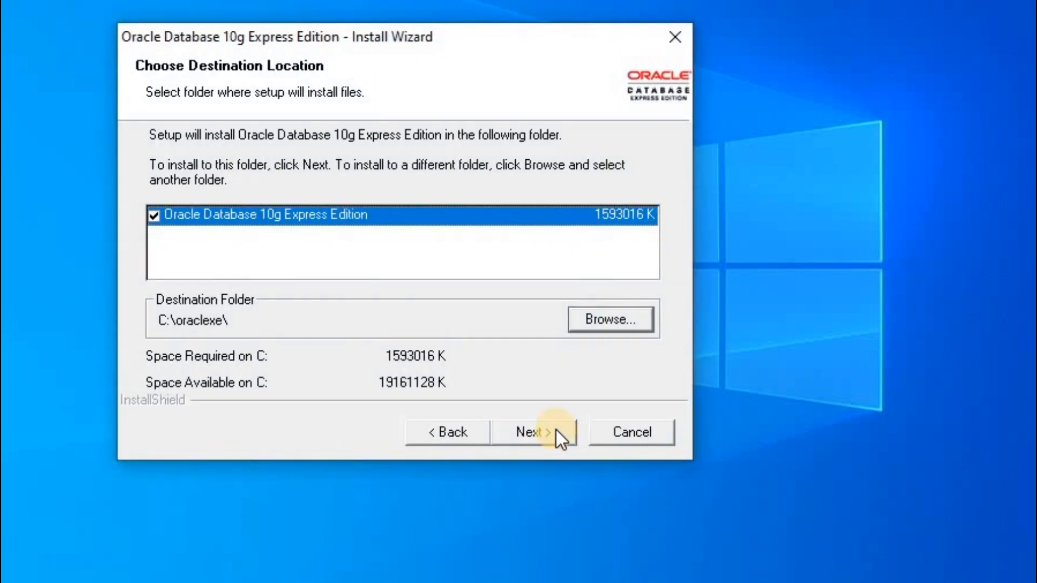
left_click(556, 431)
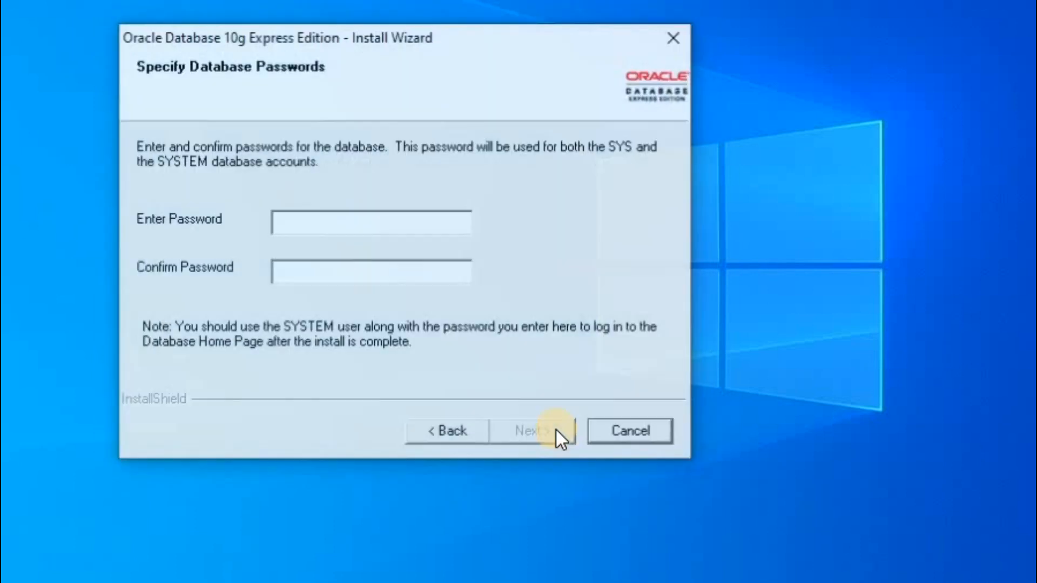
Enter the SYS/SYSTEM password, fix the mismatched confirmation, and reach the installation summary.
left_click(393, 222)
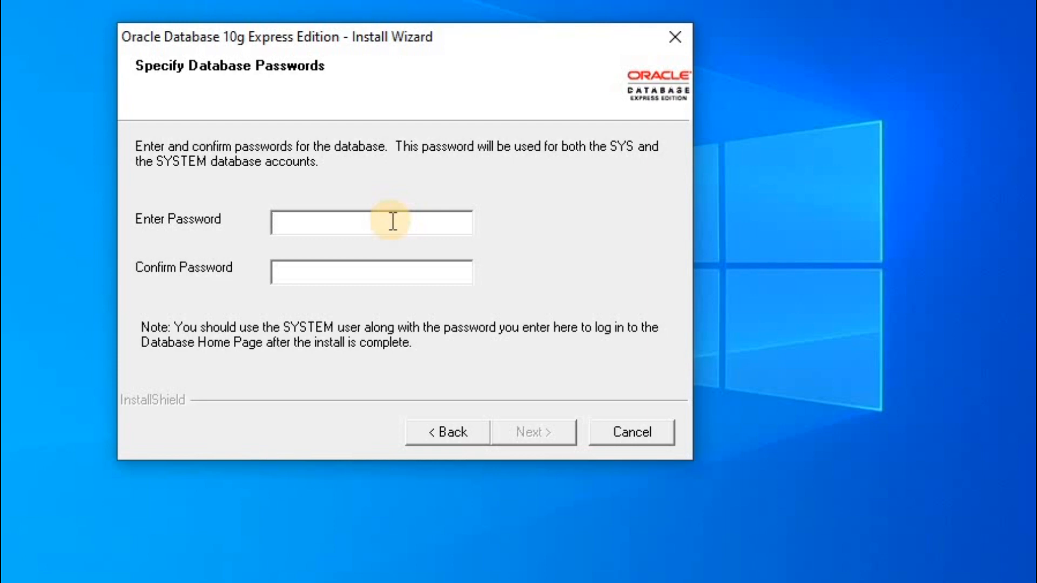
type("****")
left_click(362, 279)
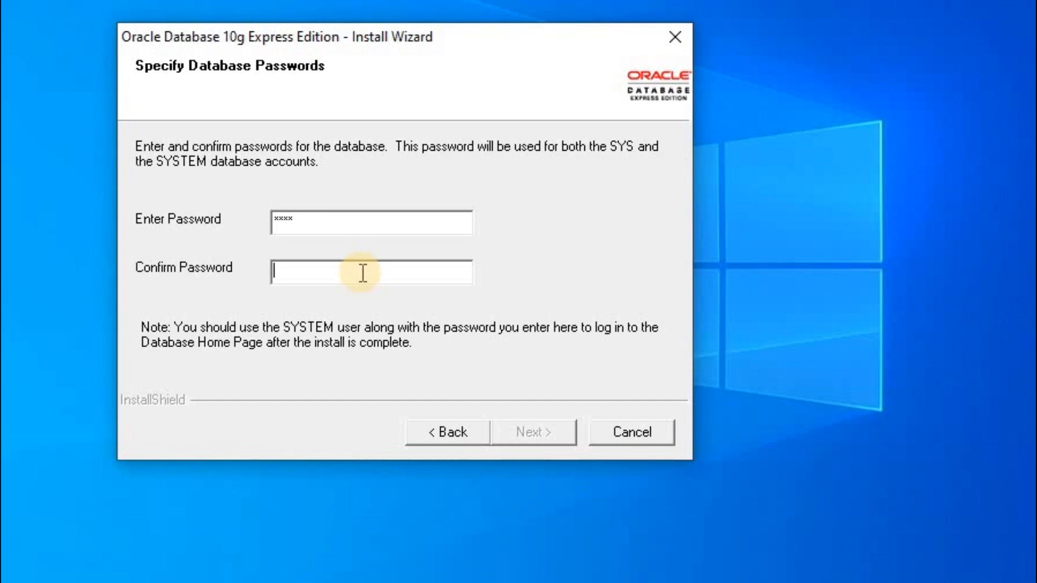
type("123456")
left_click(523, 429)
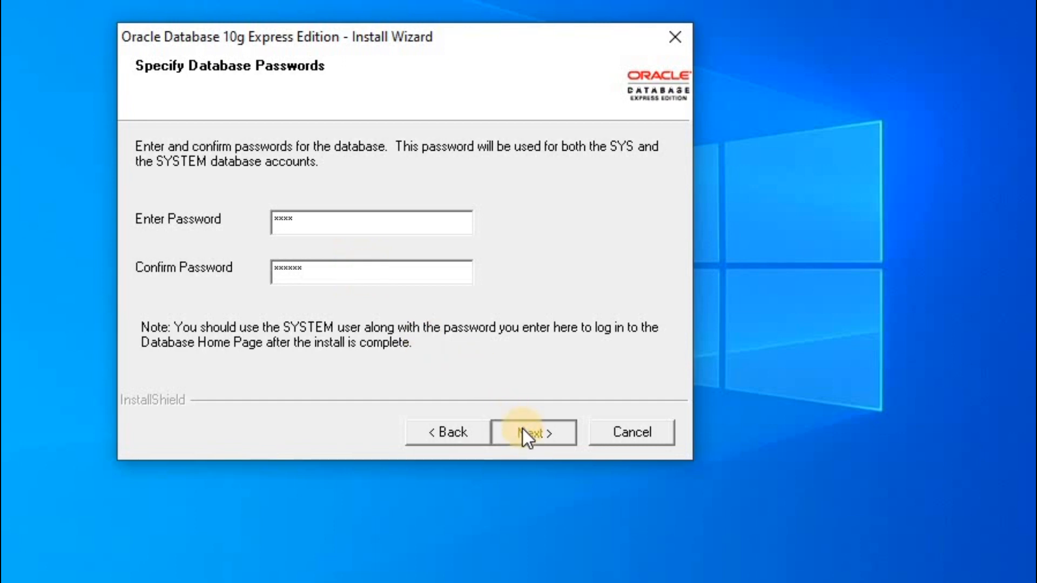
left_click(555, 328)
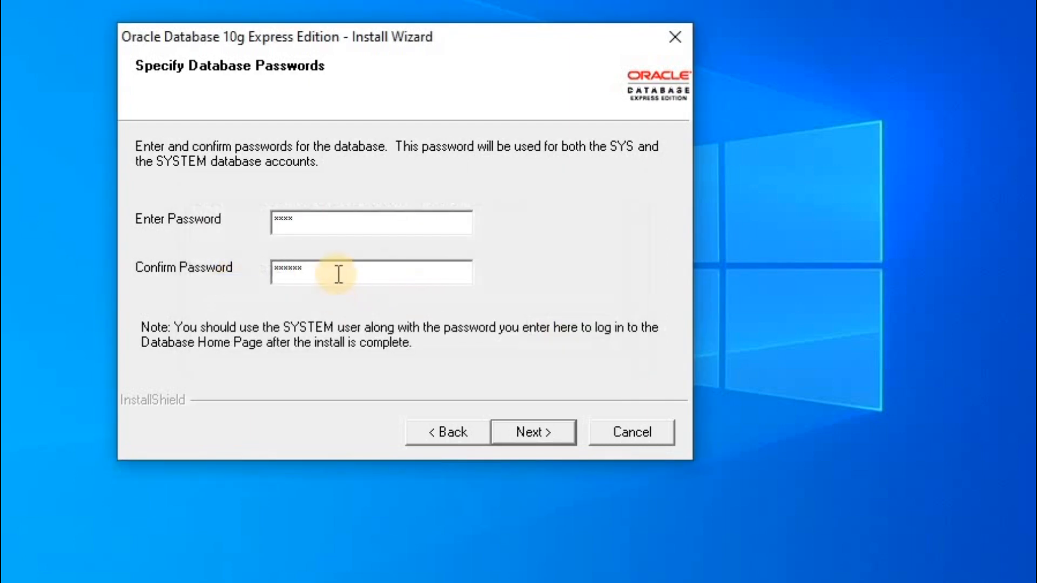
double_click(338, 275)
type("****")
left_click(527, 433)
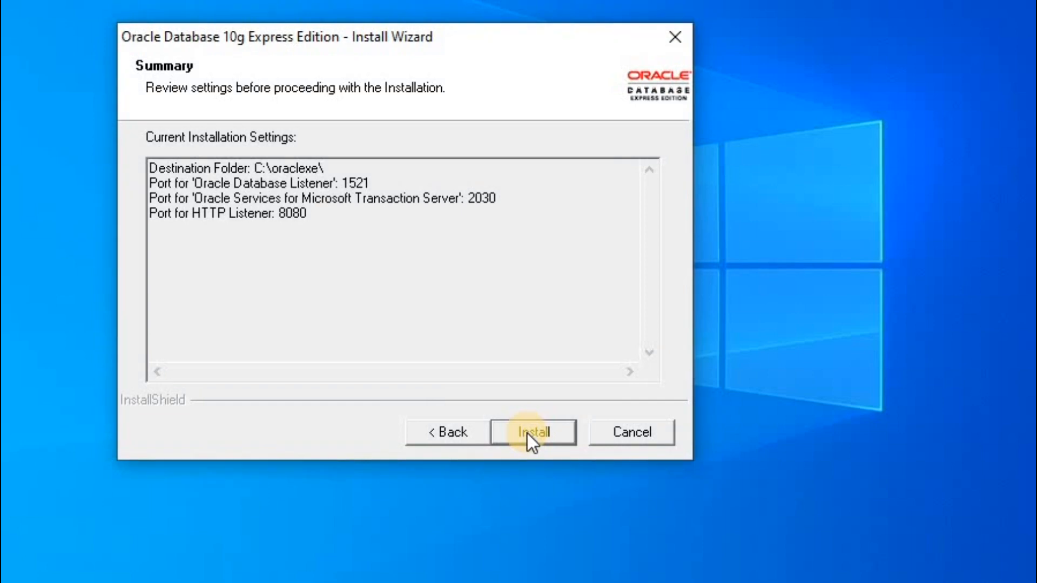
Install Oracle XE, wait for setup to complete, and finish the wizard.
left_click(527, 434)
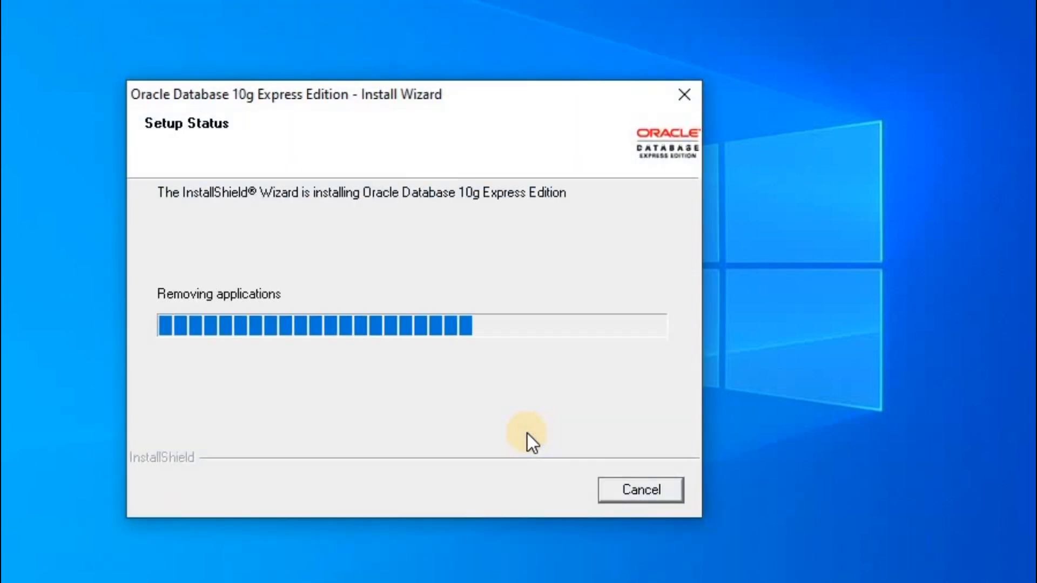
left_click(975, 453)
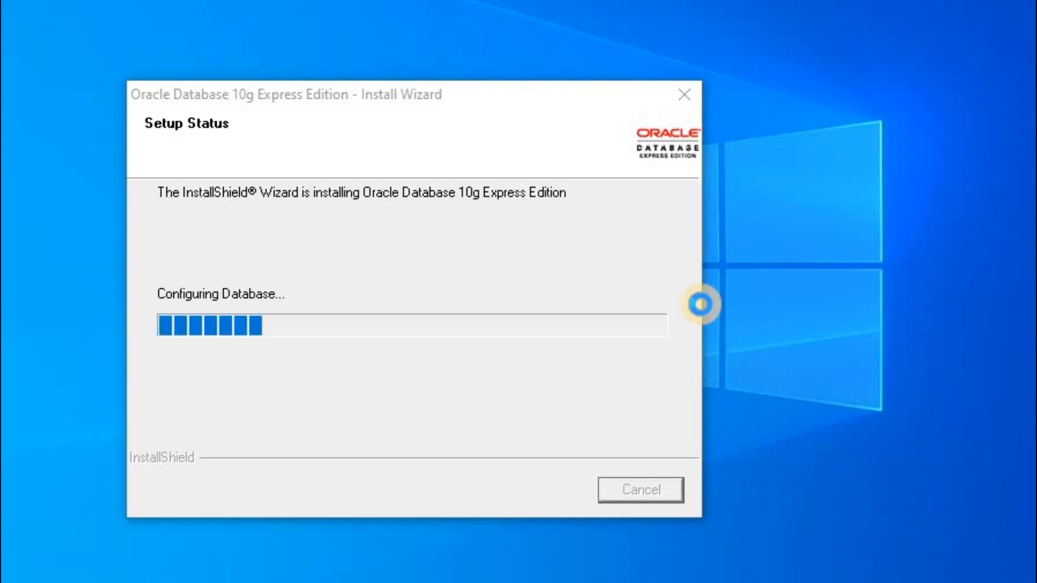
left_click(591, 287)
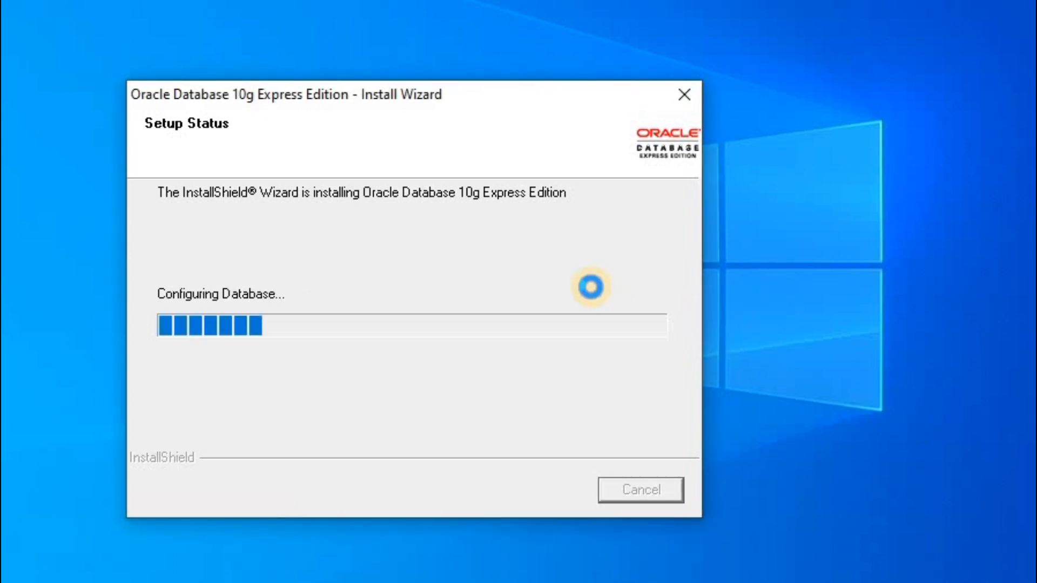
left_click(820, 442)
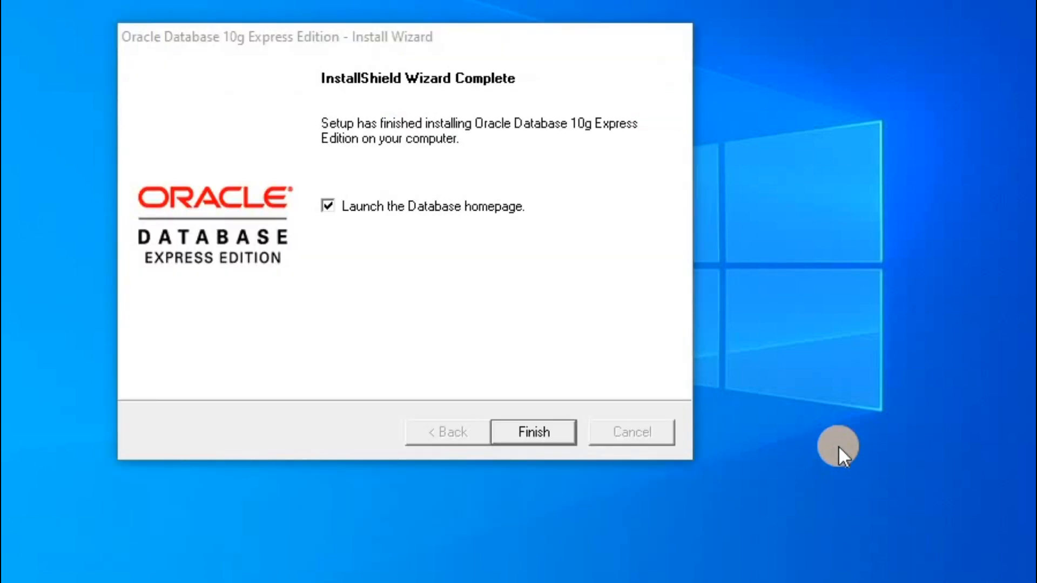
left_click(517, 434)
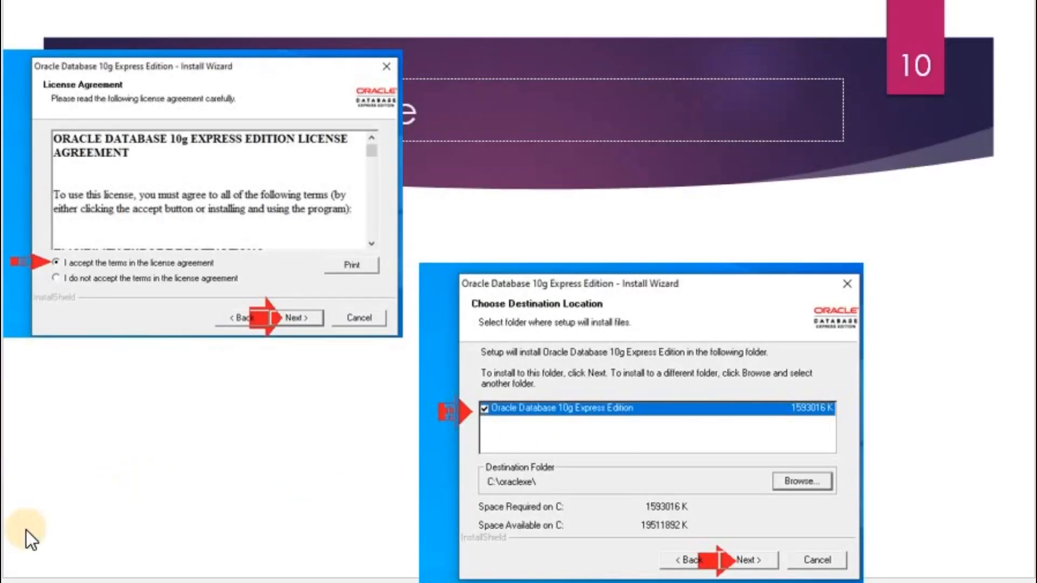
Advance the slides from 10 to 13 and select the login URL on the slide.
left_click(222, 514)
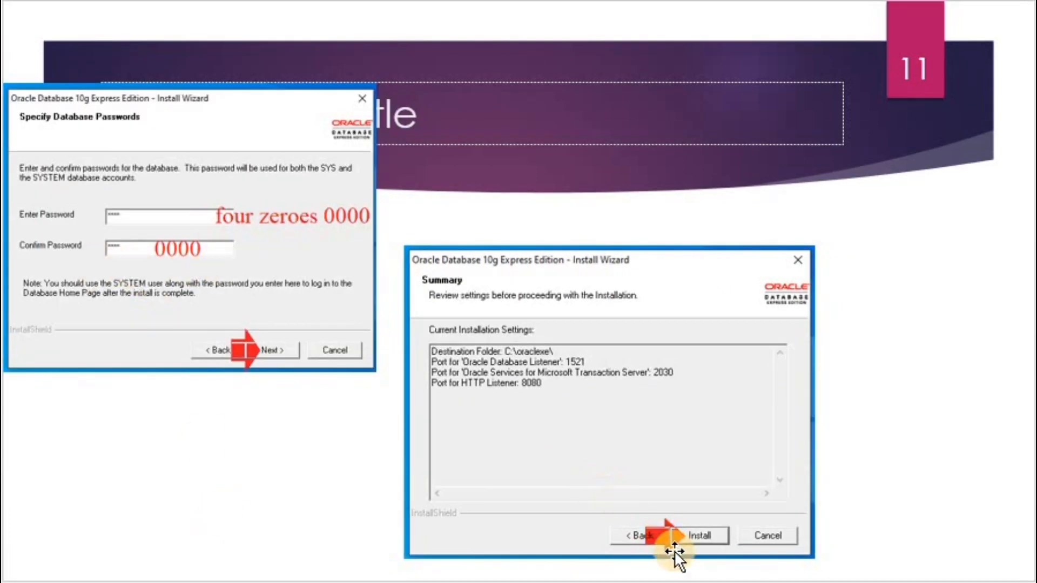
left_click(336, 507)
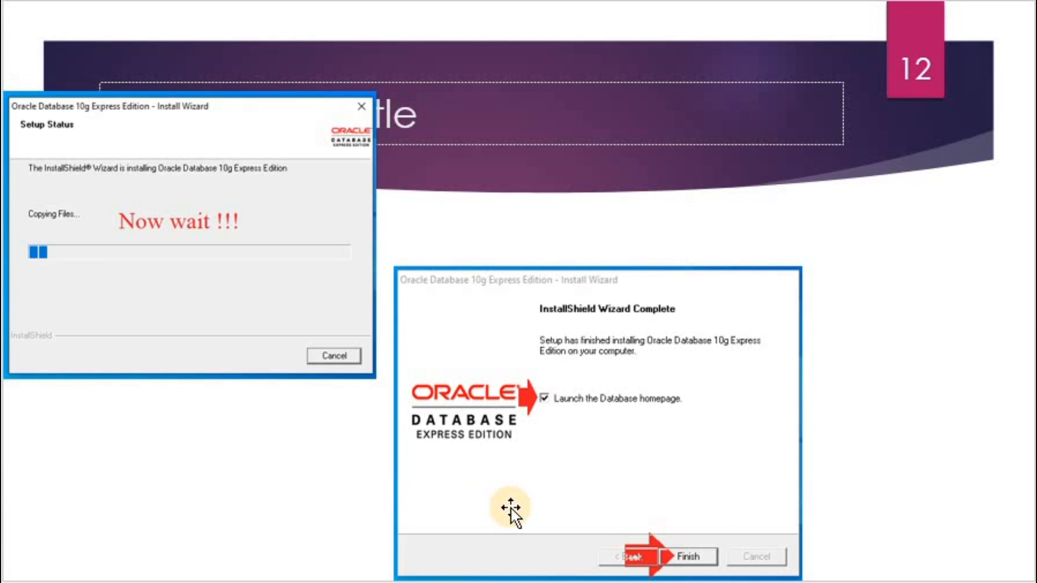
left_click(372, 499)
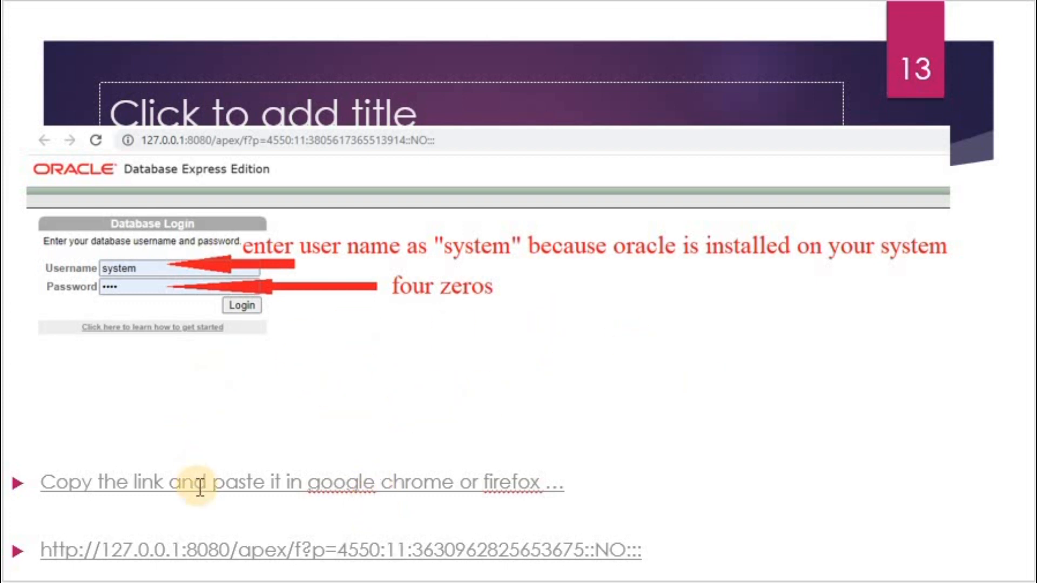
left_click_drag(152, 550, 634, 539)
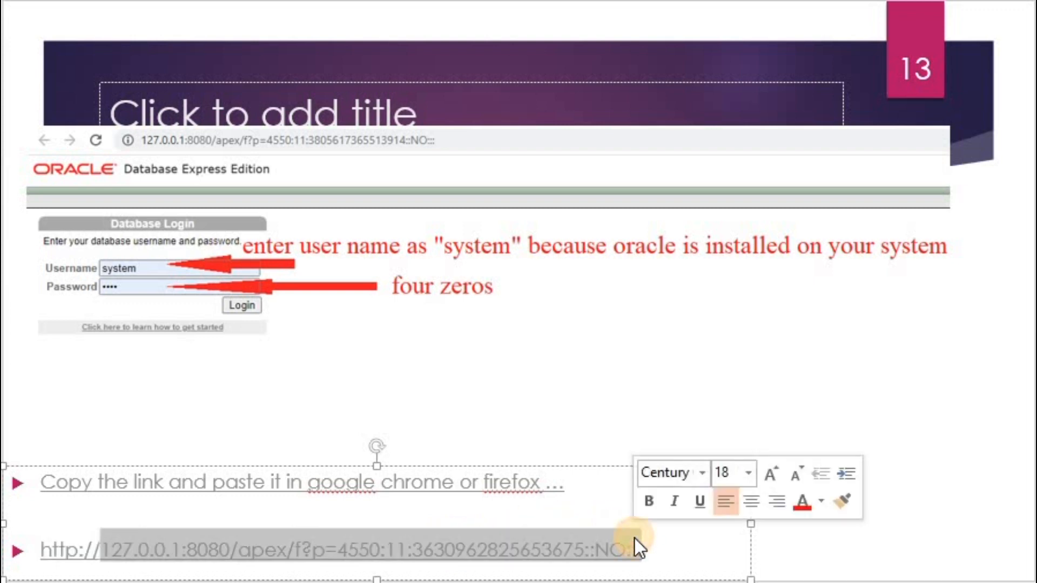
left_click(647, 549)
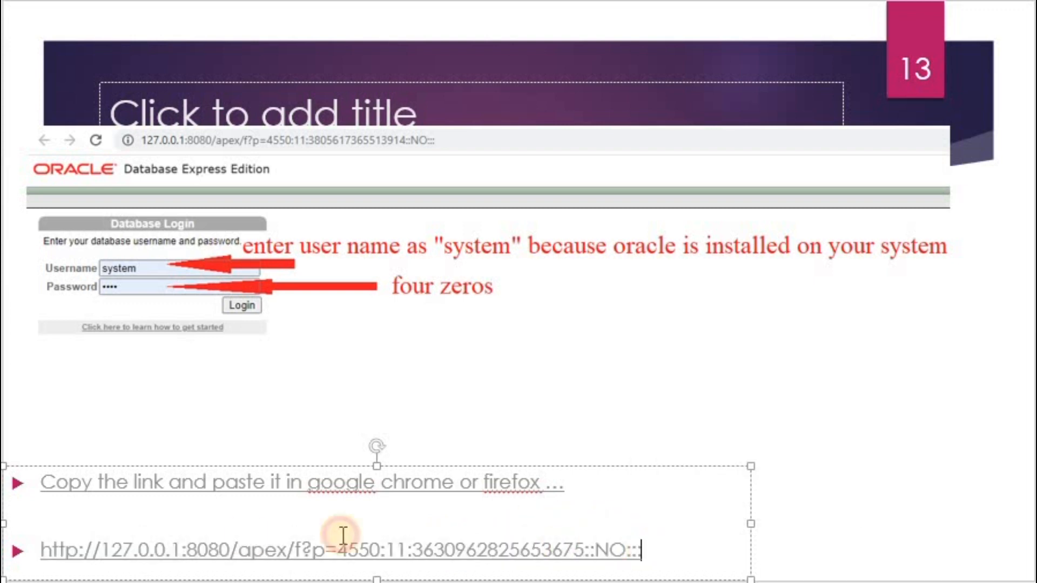
left_click(145, 513, "shift")
left_click(145, 513)
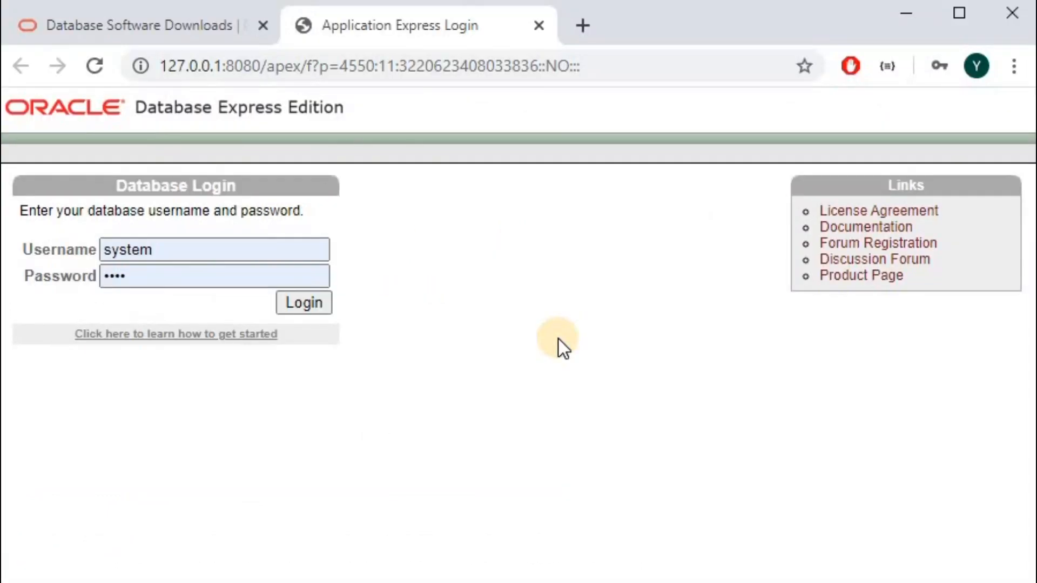
Sign in on the Database Login page as system with the admin password.
double_click(192, 67)
left_click(191, 69)
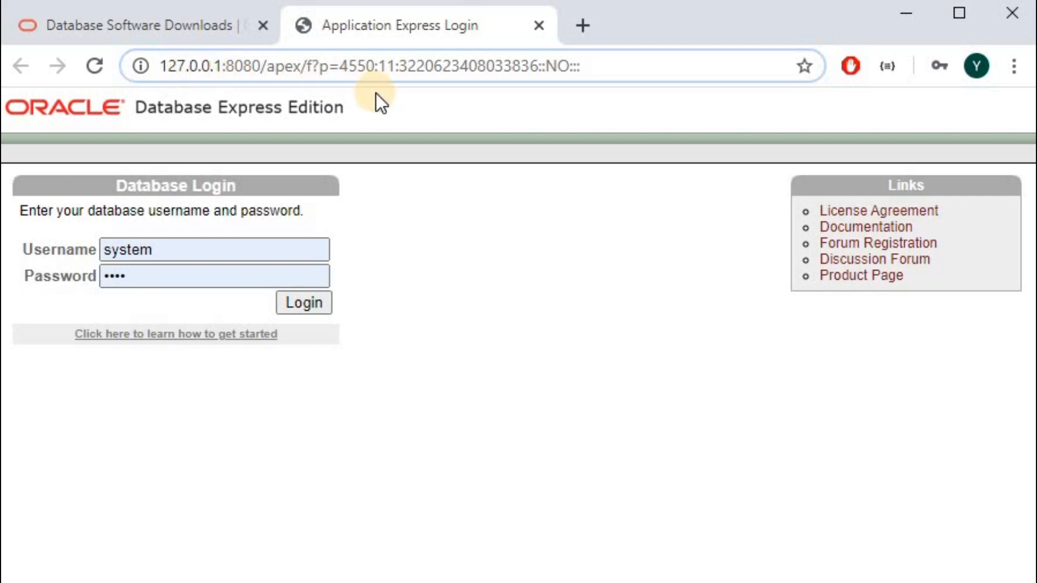
left_click(433, 295)
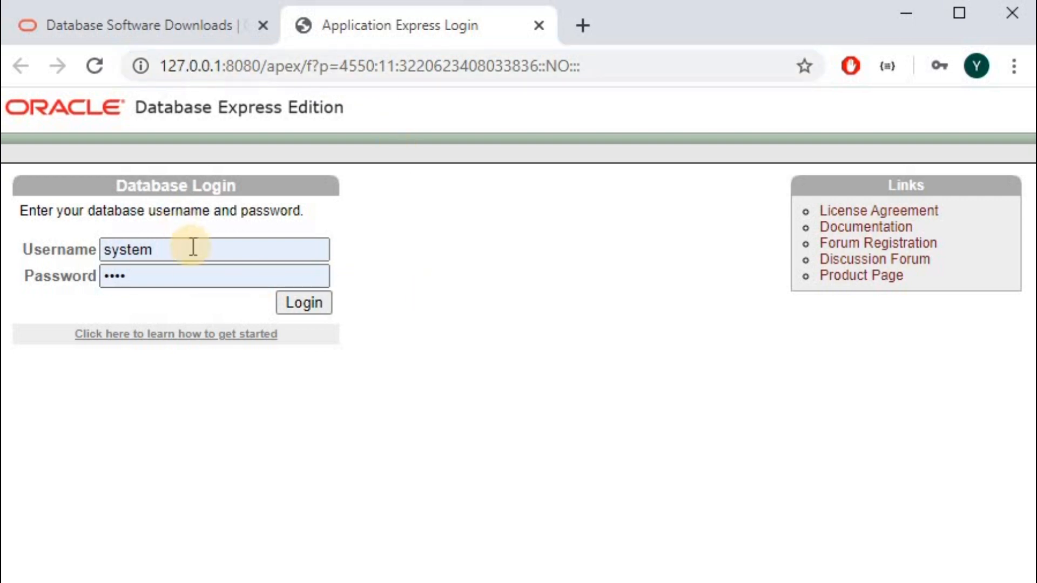
double_click(155, 246)
left_click(150, 249)
left_click(333, 242)
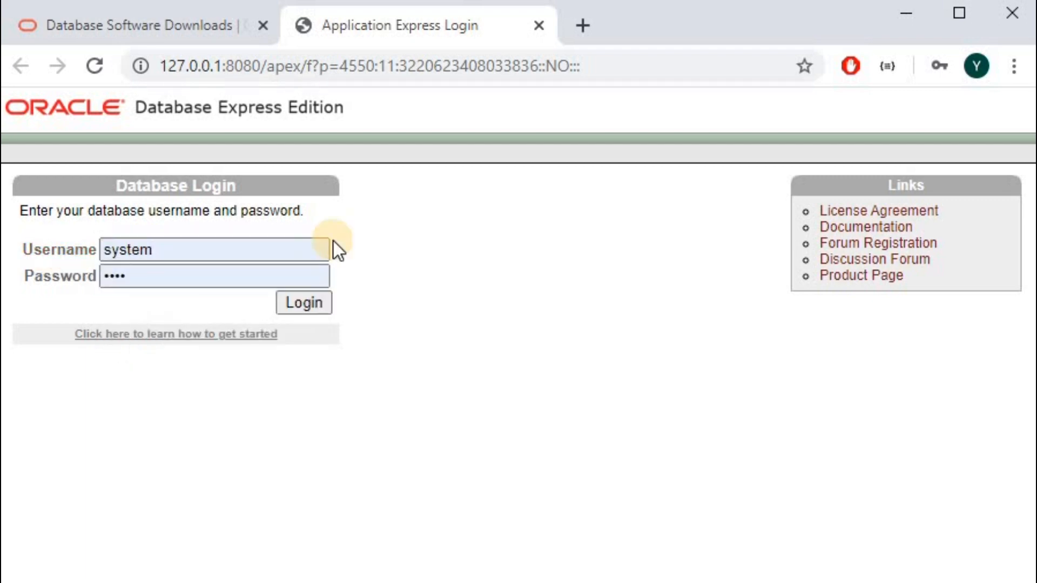
left_click(122, 252)
left_click(125, 276)
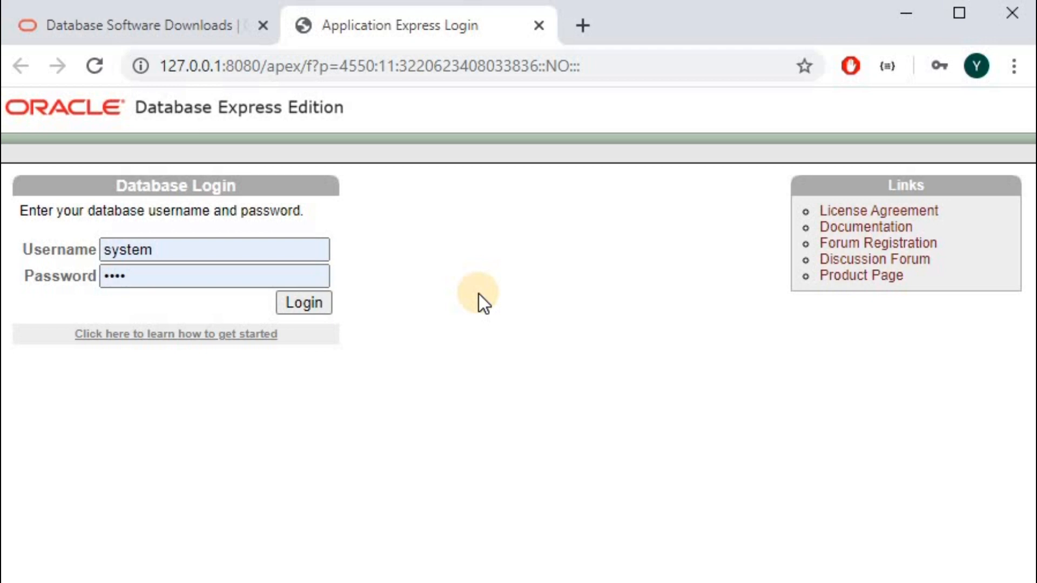
left_click(305, 305)
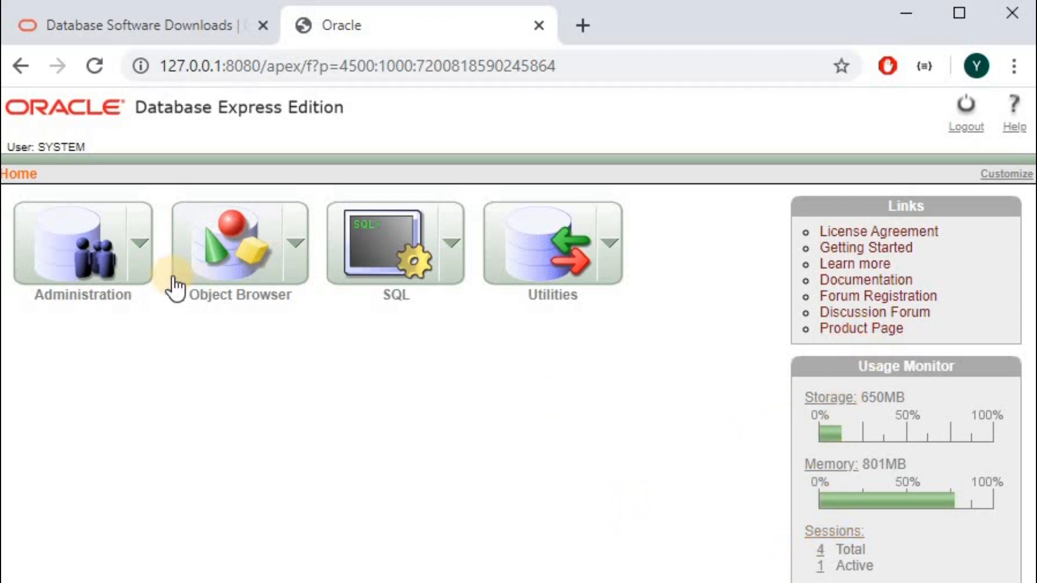
Choose Administration > Database Users > Create User.
left_click(138, 244)
left_click(138, 244)
left_click(138, 248)
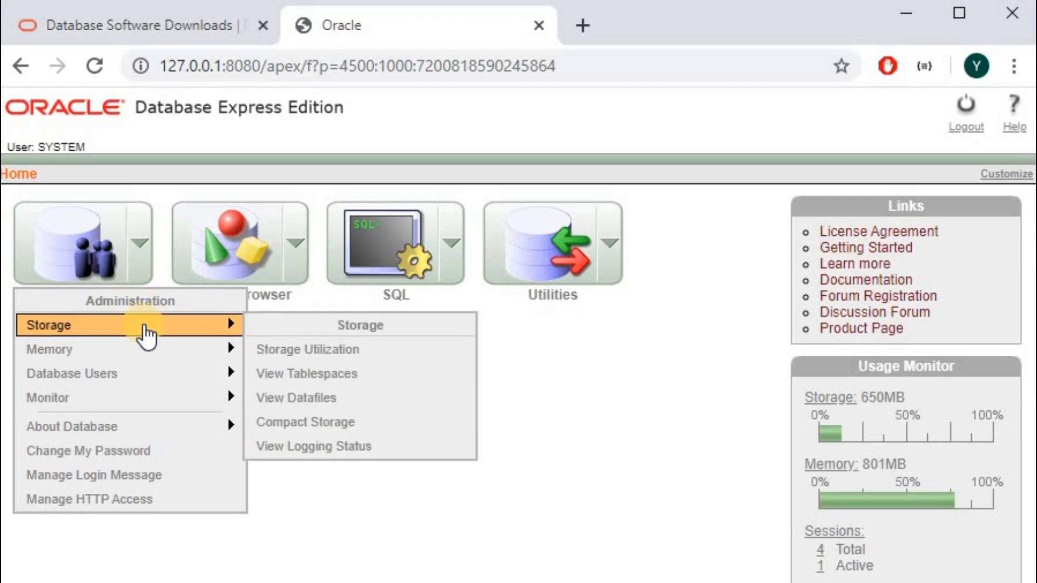
mouse_move(143, 351)
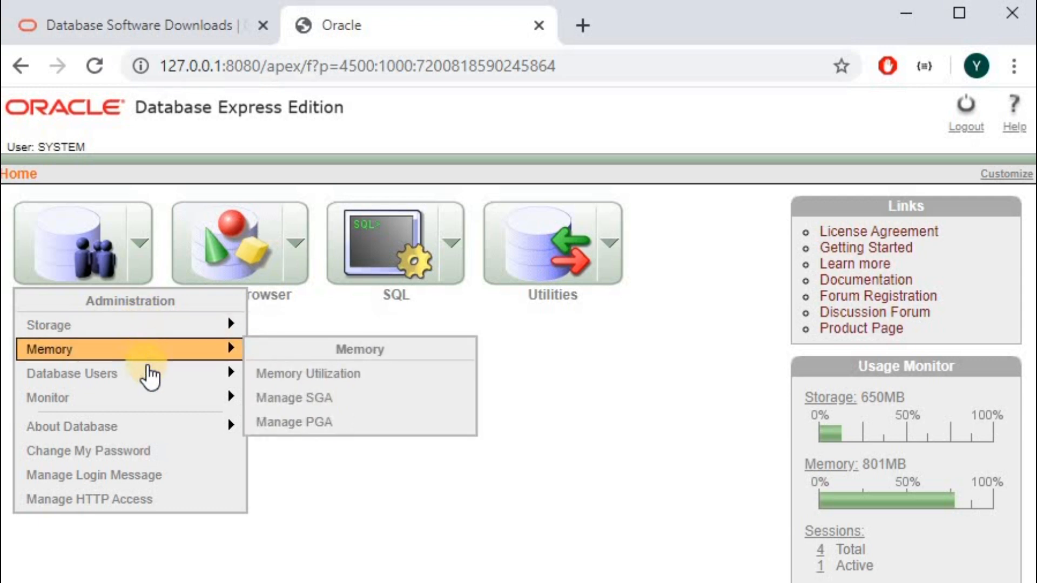
mouse_move(148, 377)
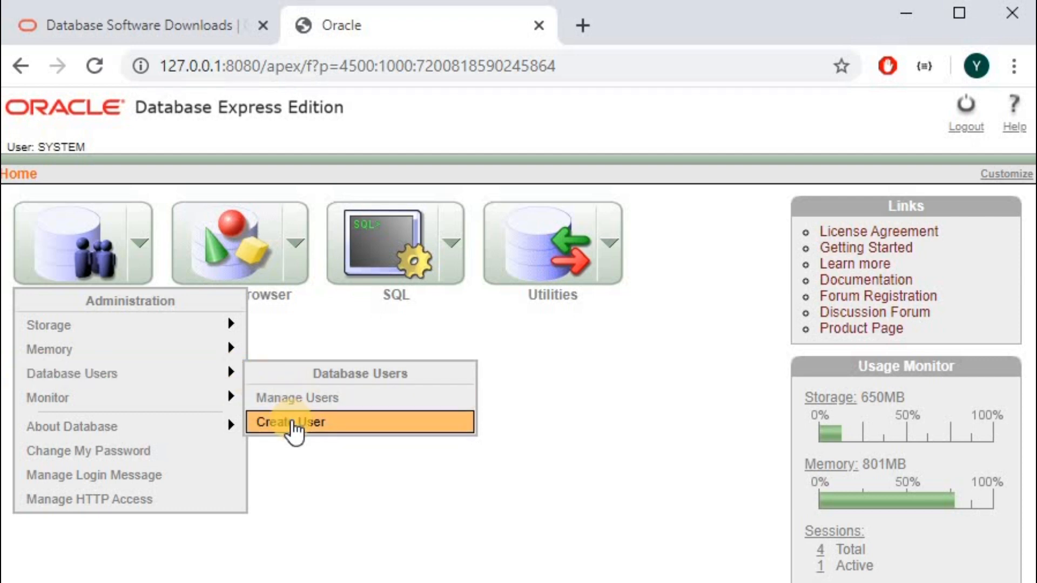
left_click(291, 422)
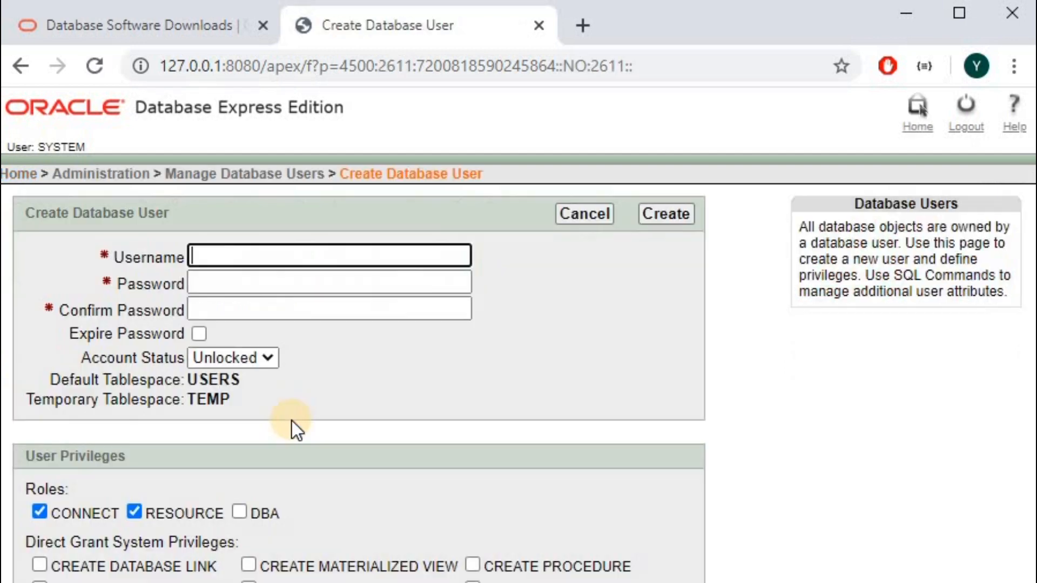
Enter username hr with a matching password and confirmation.
left_click(252, 254)
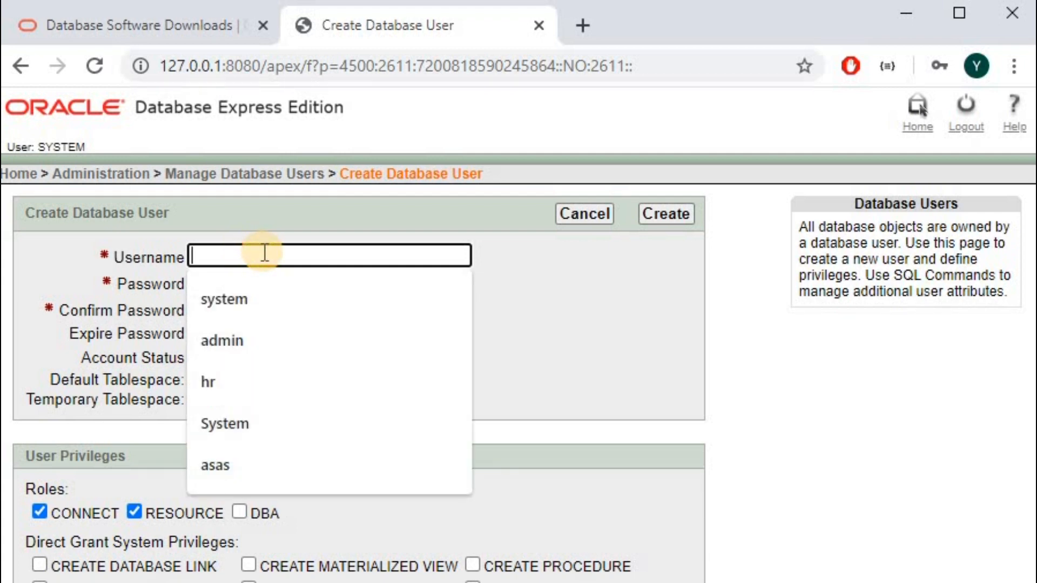
type("hr")
left_click(264, 282)
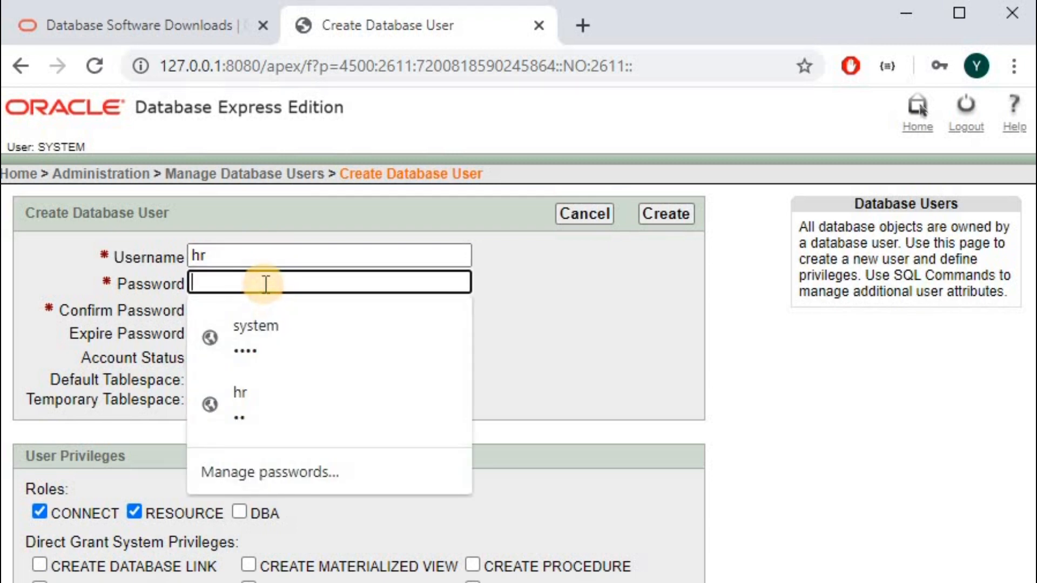
type("hr")
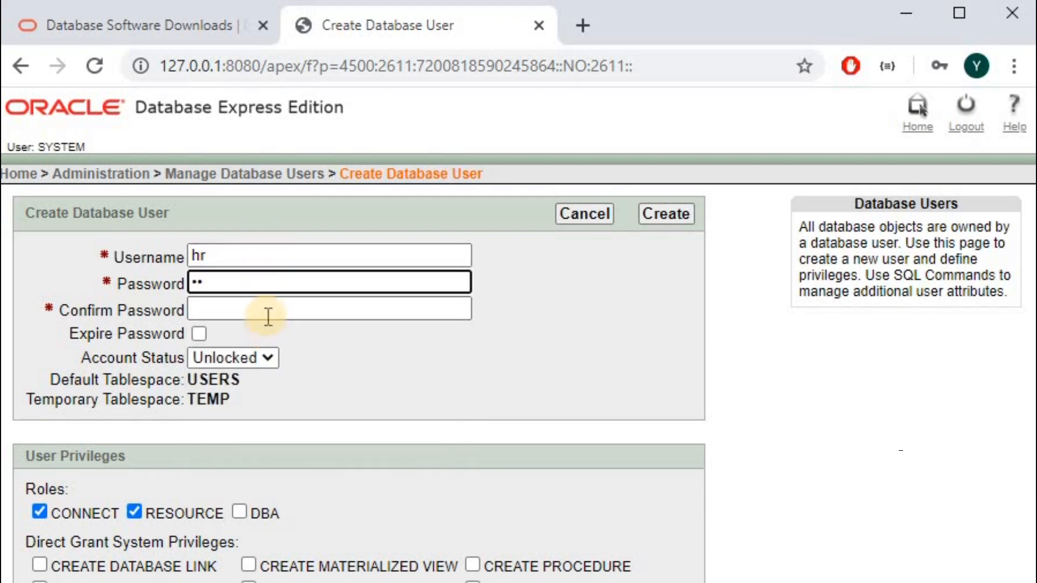
left_click(266, 306)
type("hr")
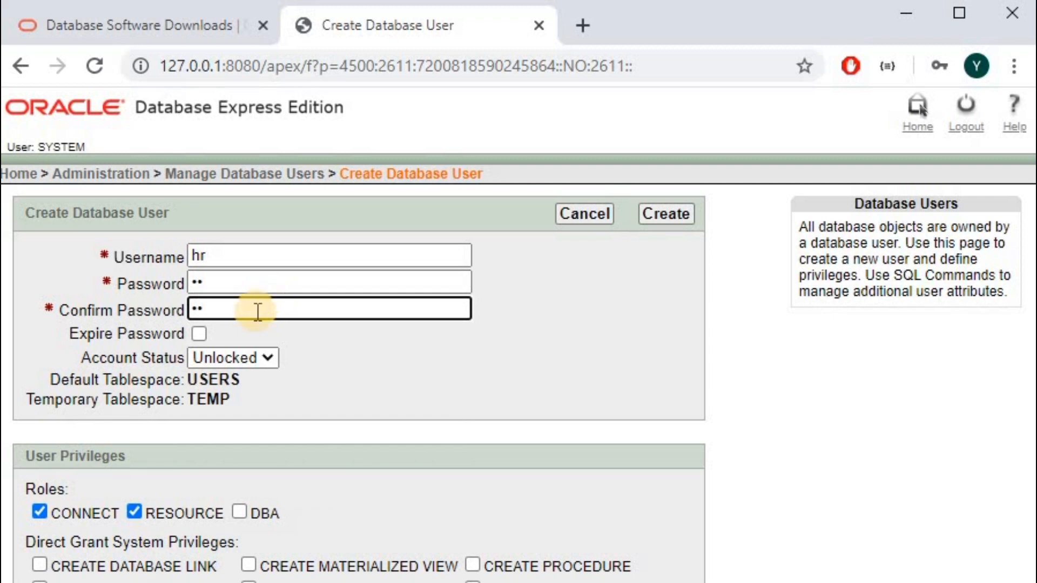
Switch Account Status to Locked, then back to Unlocked.
left_click(264, 357)
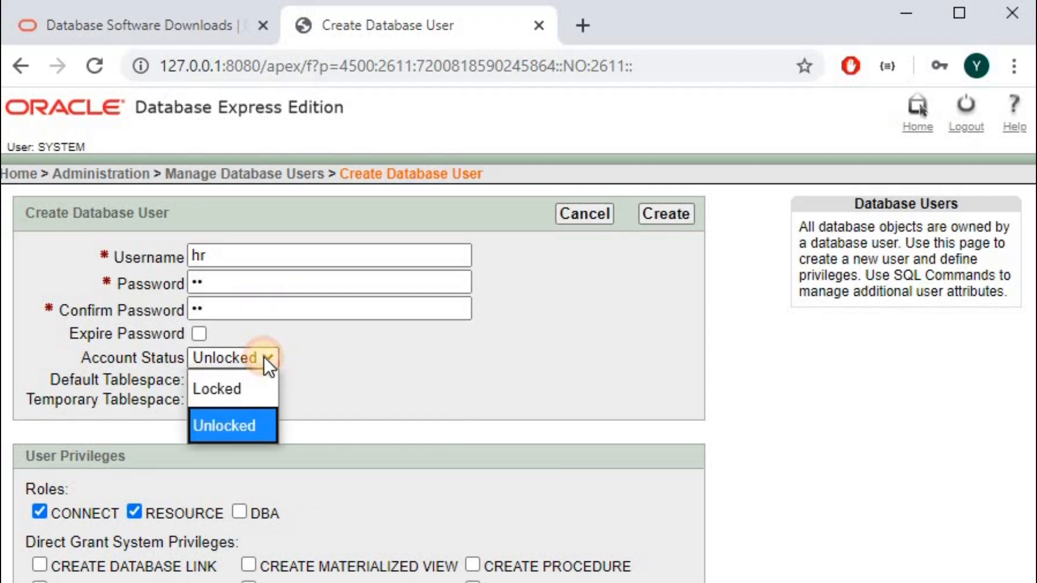
left_click(258, 388)
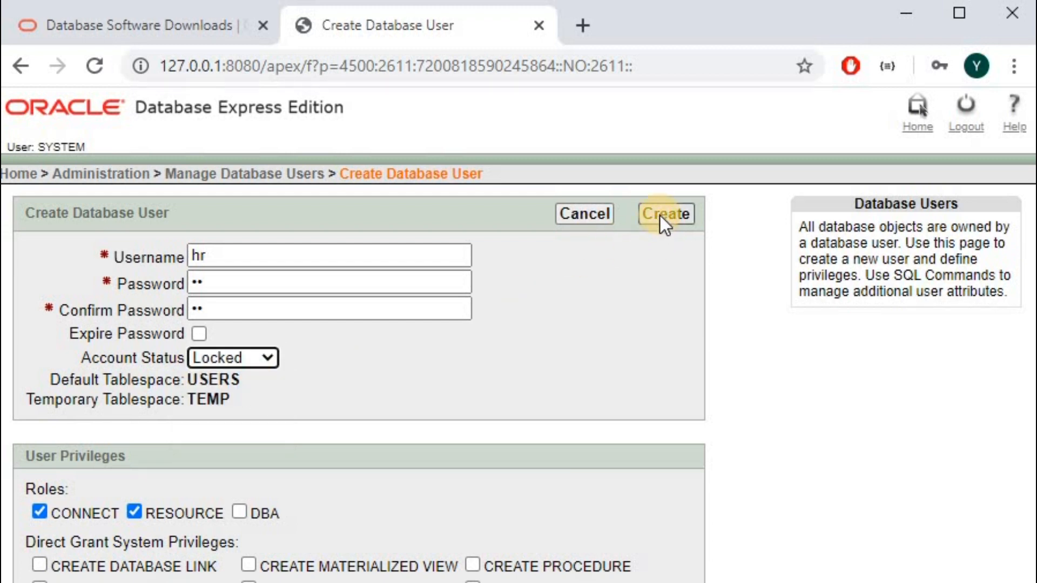
left_click(210, 258)
left_click(431, 333)
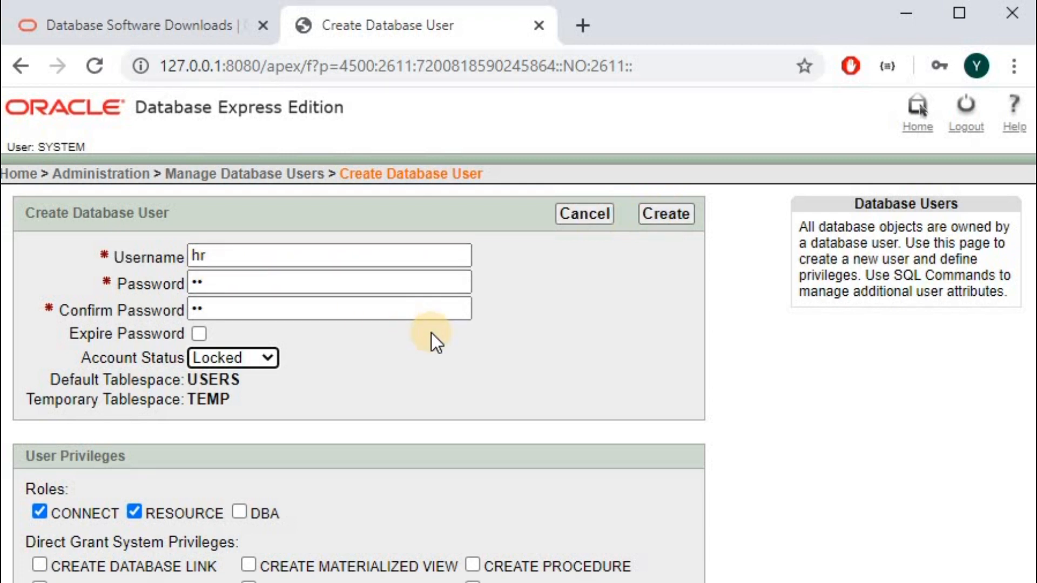
left_click(263, 358)
left_click(256, 424)
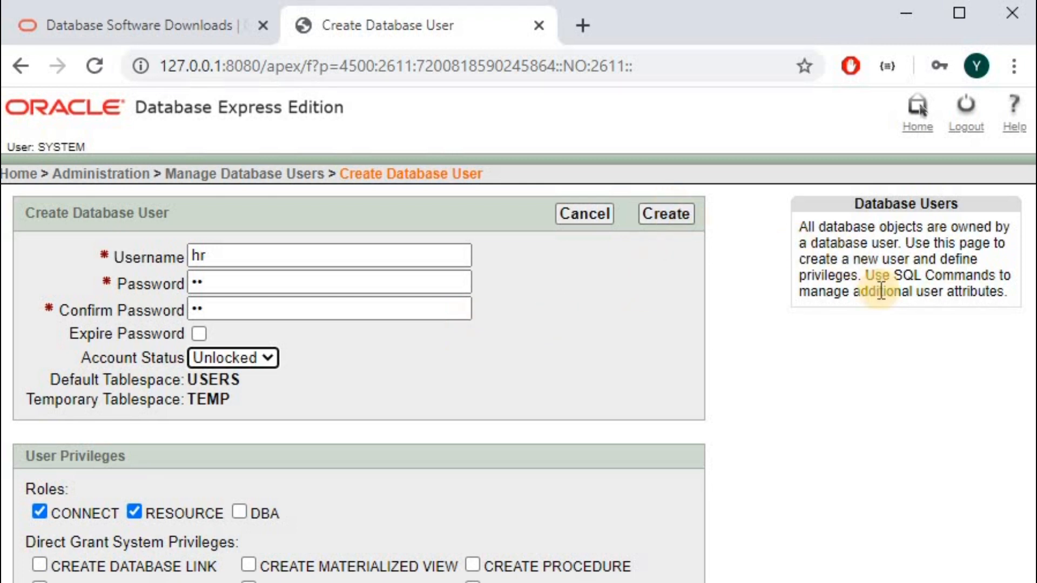
left_click(1027, 351)
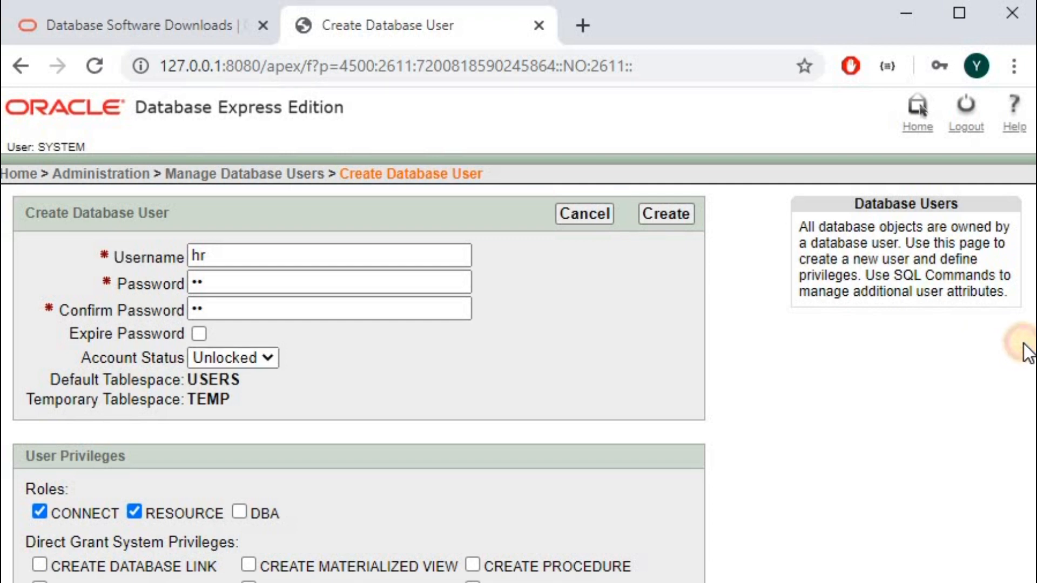
key("F11")
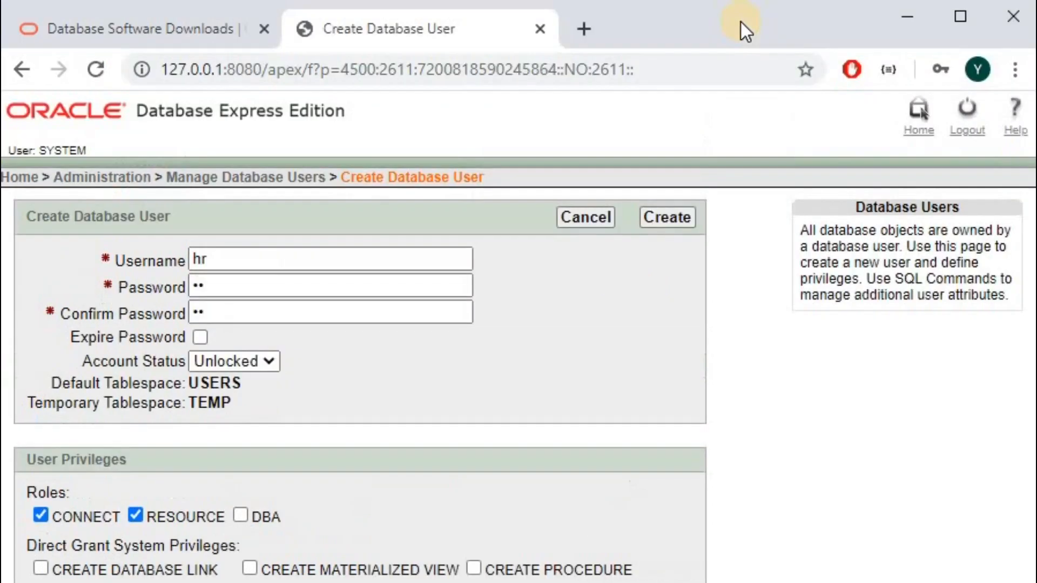
Submit the hr user, note the 'User already exists' error, and go back to Home.
left_click(647, 216)
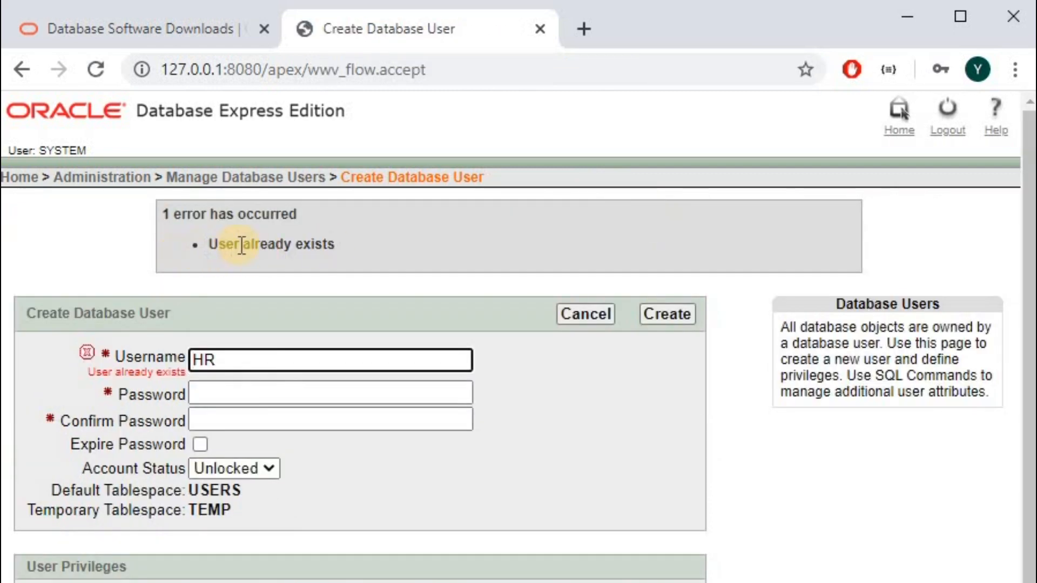
left_click_drag(241, 245, 342, 248)
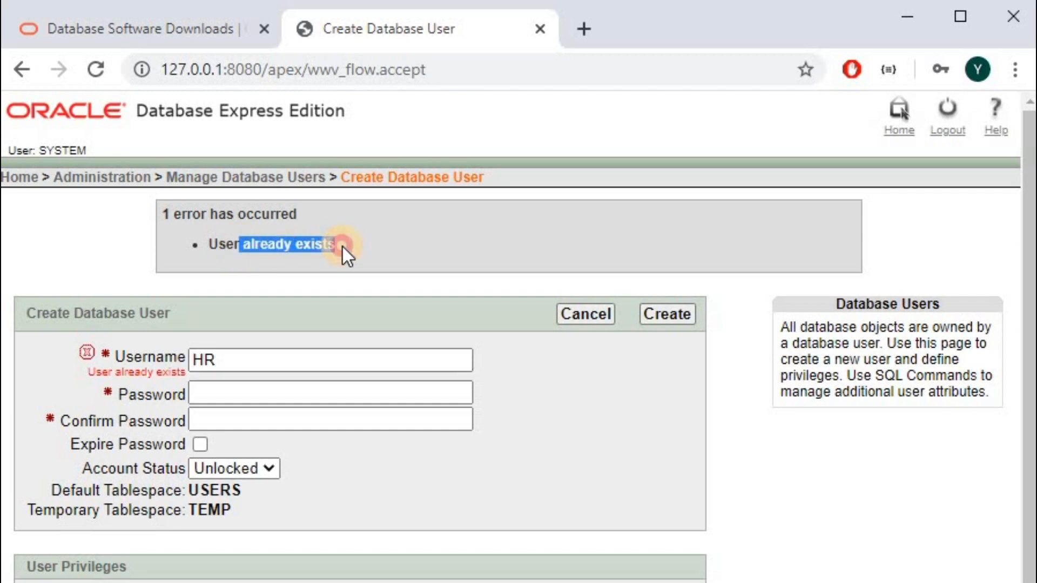
left_click(343, 248)
left_click_drag(327, 247, 215, 248)
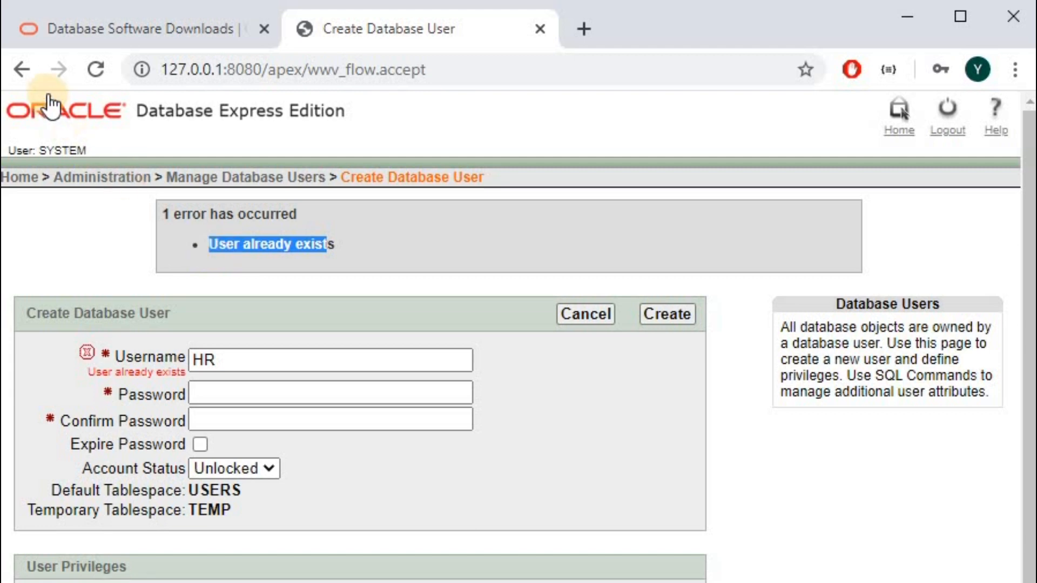
left_click(23, 69)
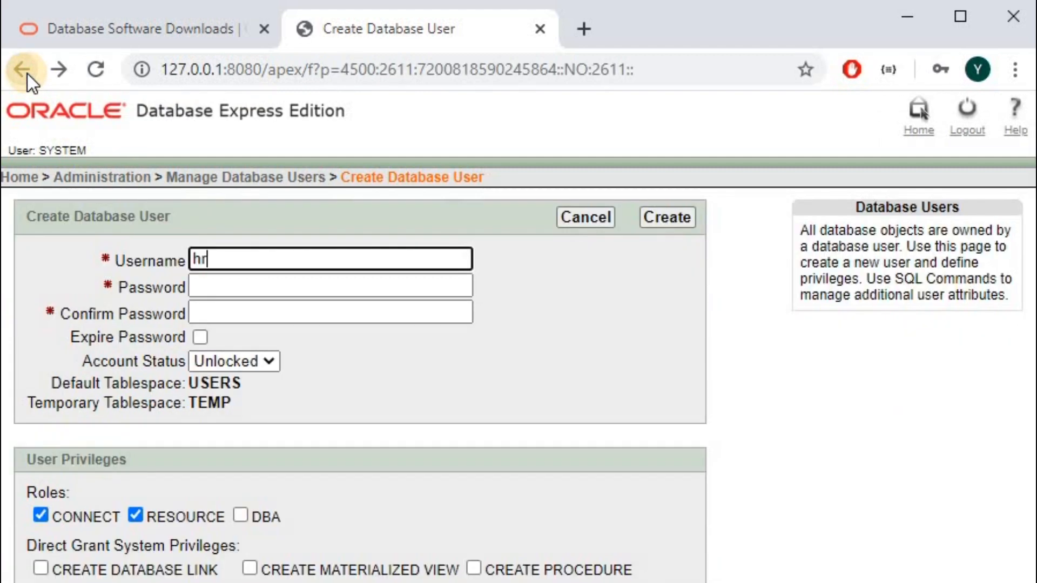
left_click(23, 69)
Log out of the SYSTEM session and return to the login page.
left_click(56, 120)
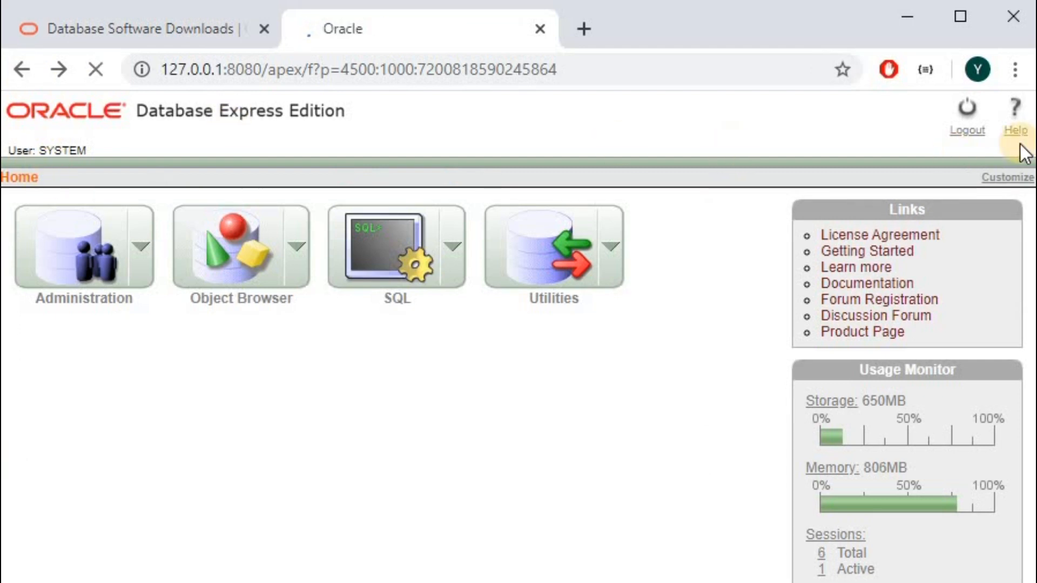
left_click(969, 113)
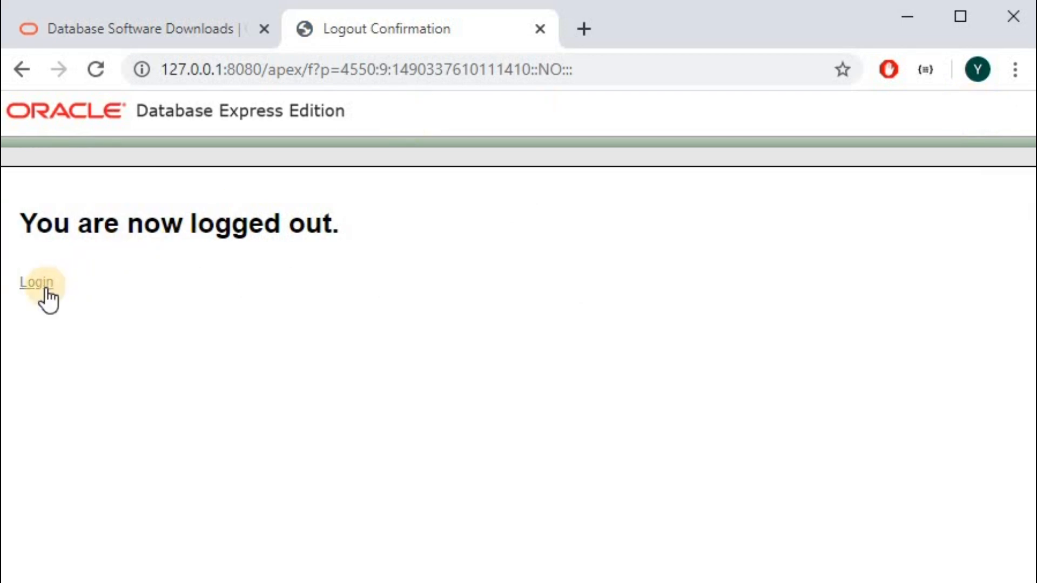
left_click(48, 298)
Try logging in as hr, which fails with an account-locked error.
left_click(149, 252)
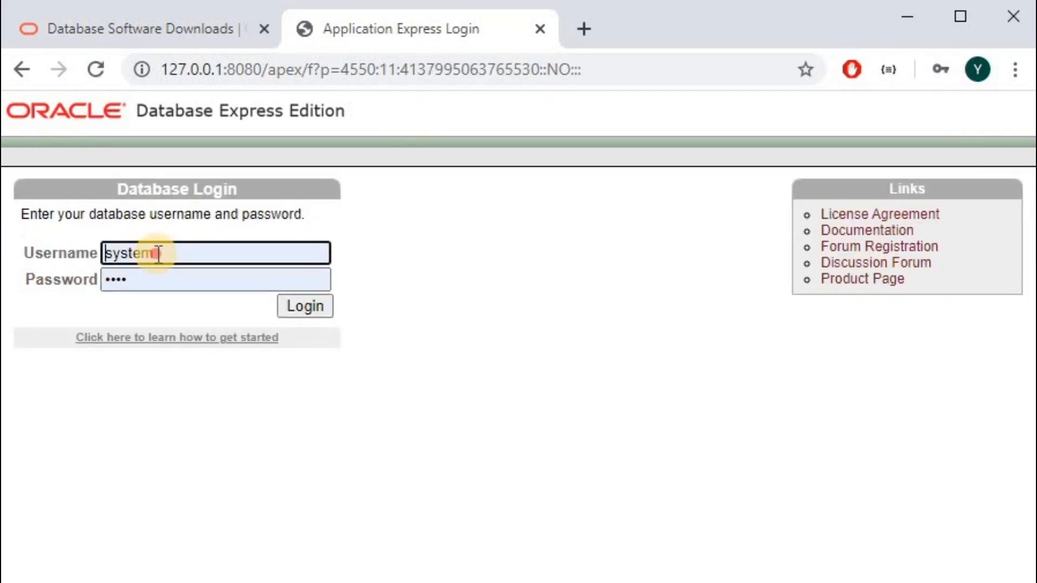
double_click(158, 254)
type("hr")
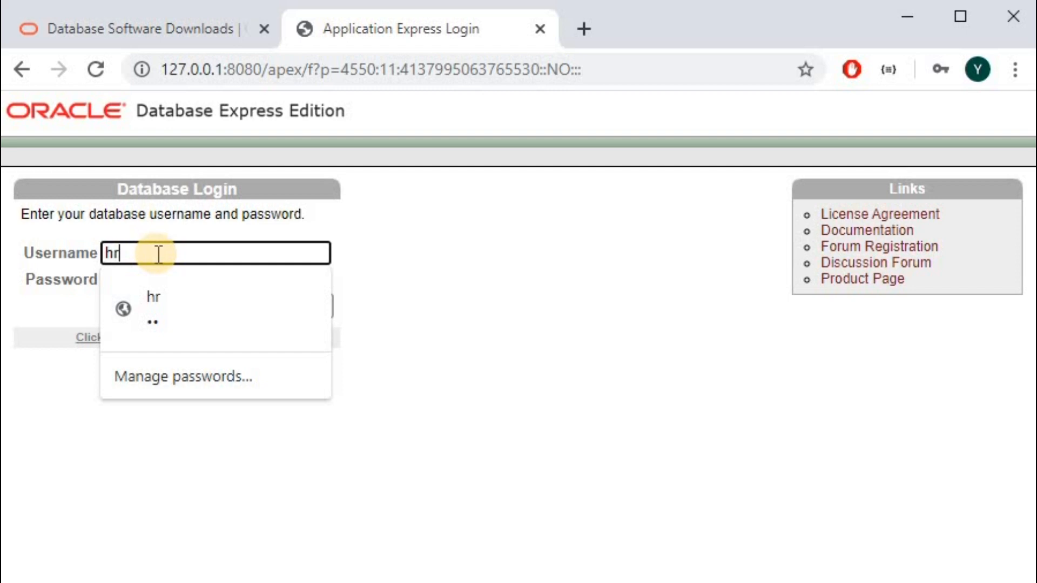
left_click(151, 284)
left_click(155, 285)
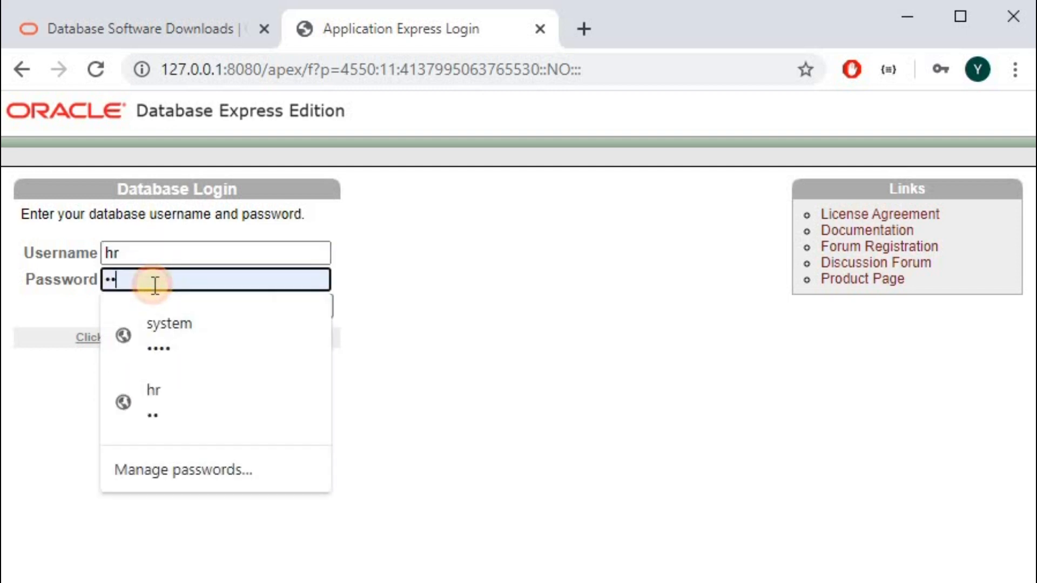
double_click(155, 284)
type("hr")
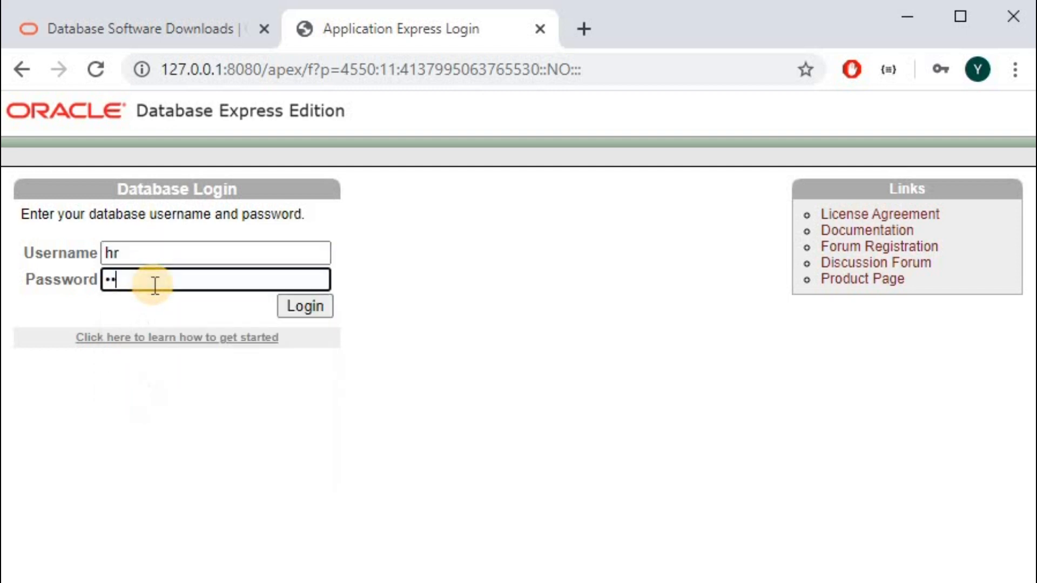
left_click(303, 308)
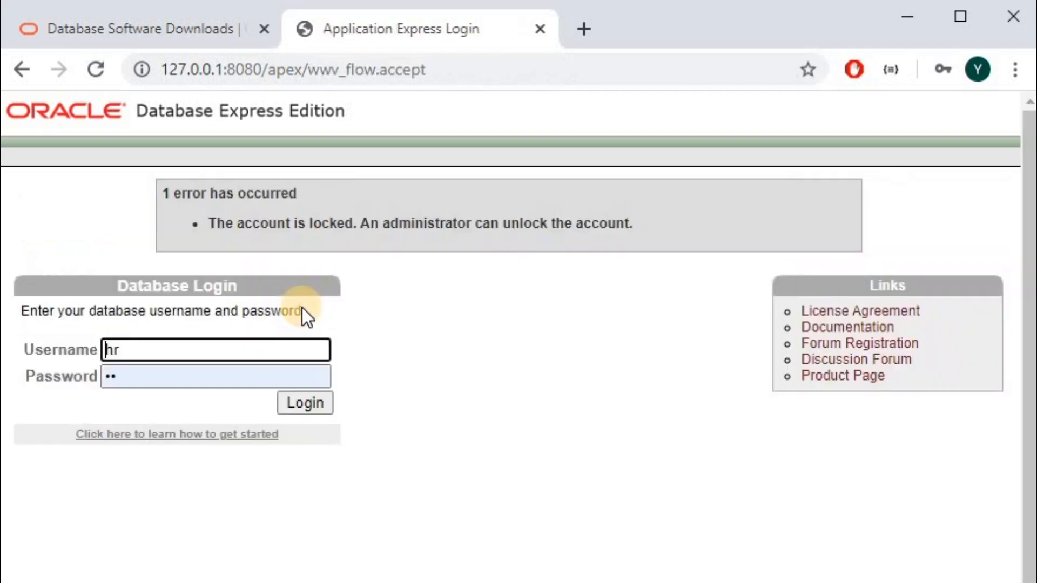
left_click(313, 404)
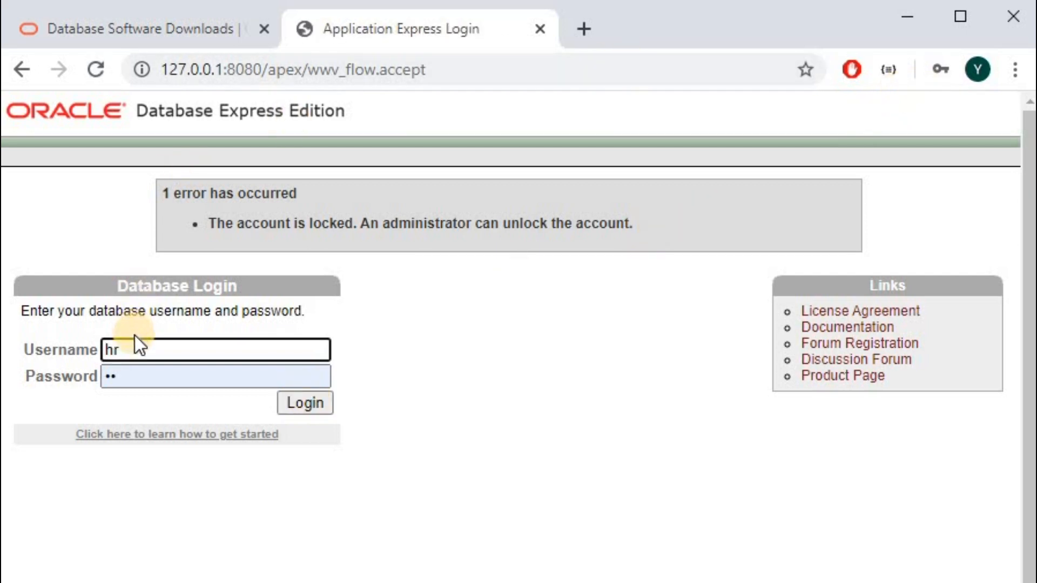
Log back in as system and open the HR user from the Database Users list.
double_click(136, 351)
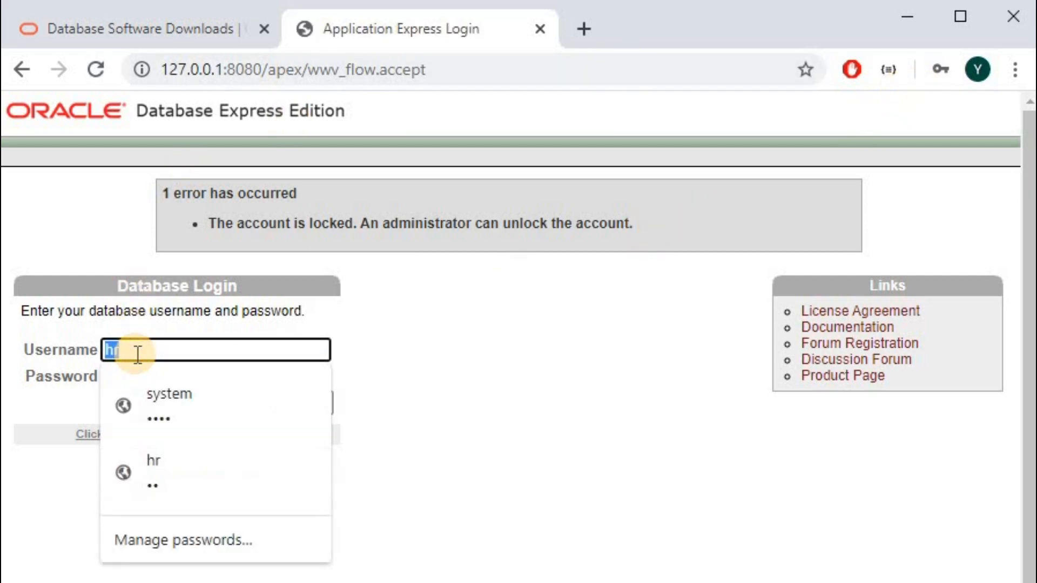
left_click(151, 393)
left_click(283, 399)
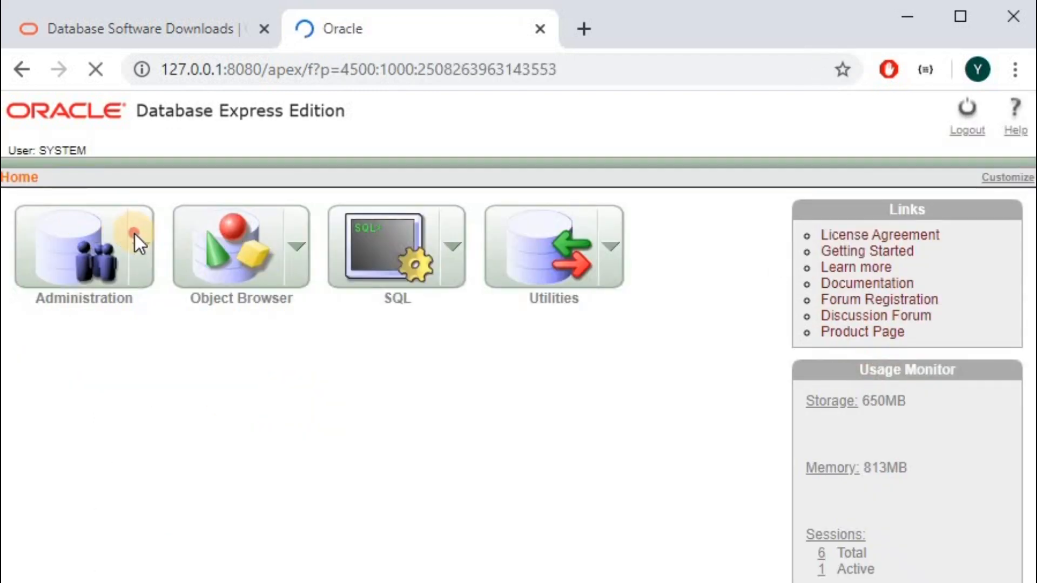
left_click(134, 237)
mouse_move(178, 388)
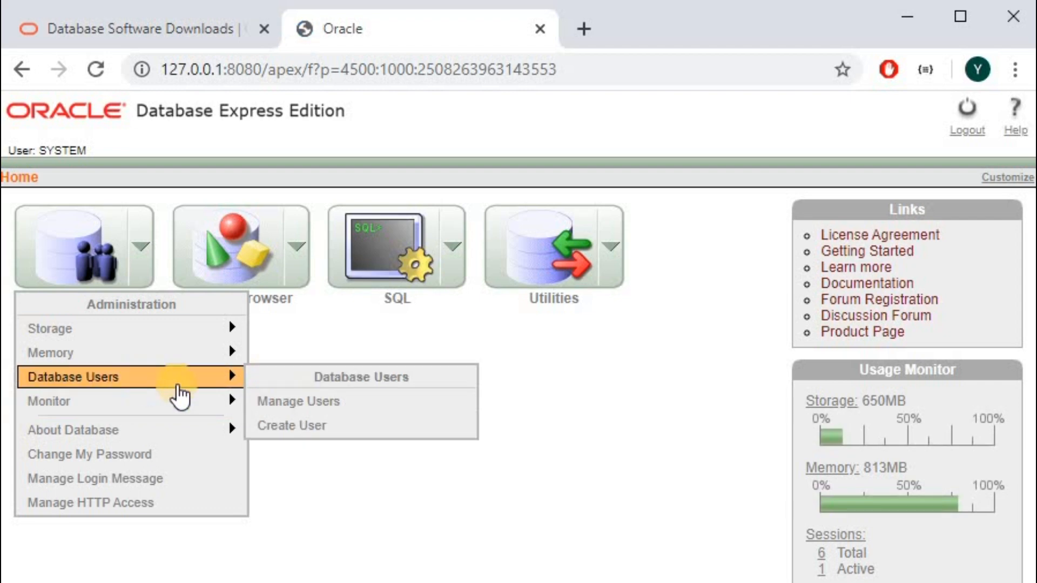
left_click(308, 408)
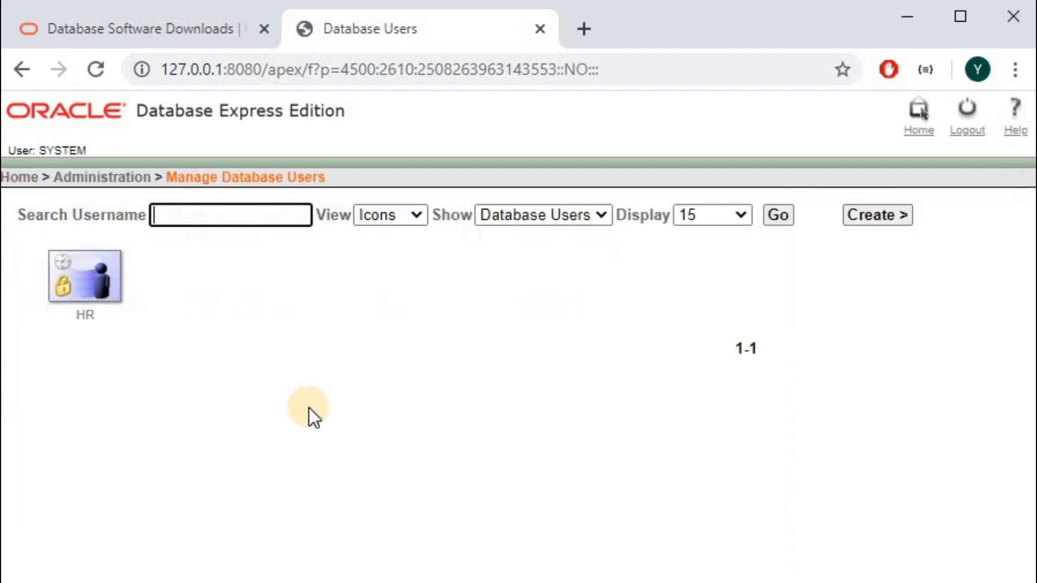
left_click(110, 296)
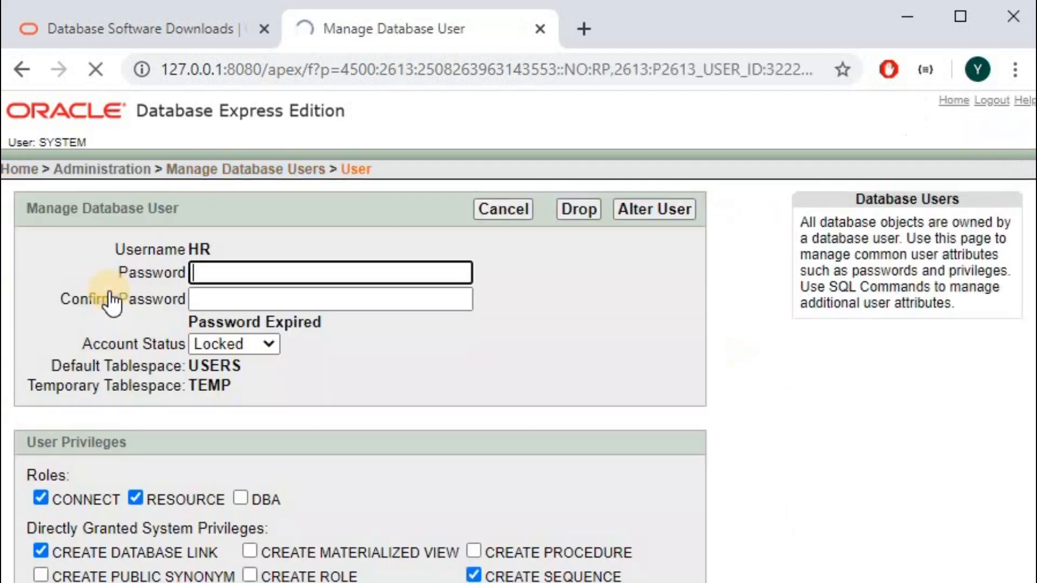
Set HR's status to Unlocked, enter a matching new password, and apply Alter User.
left_click(267, 352)
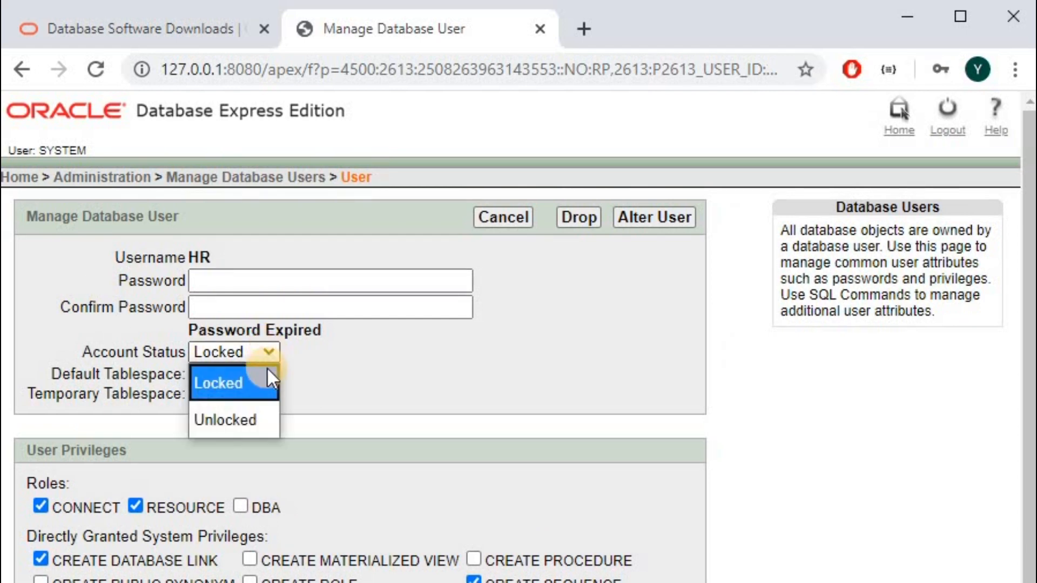
left_click(252, 415)
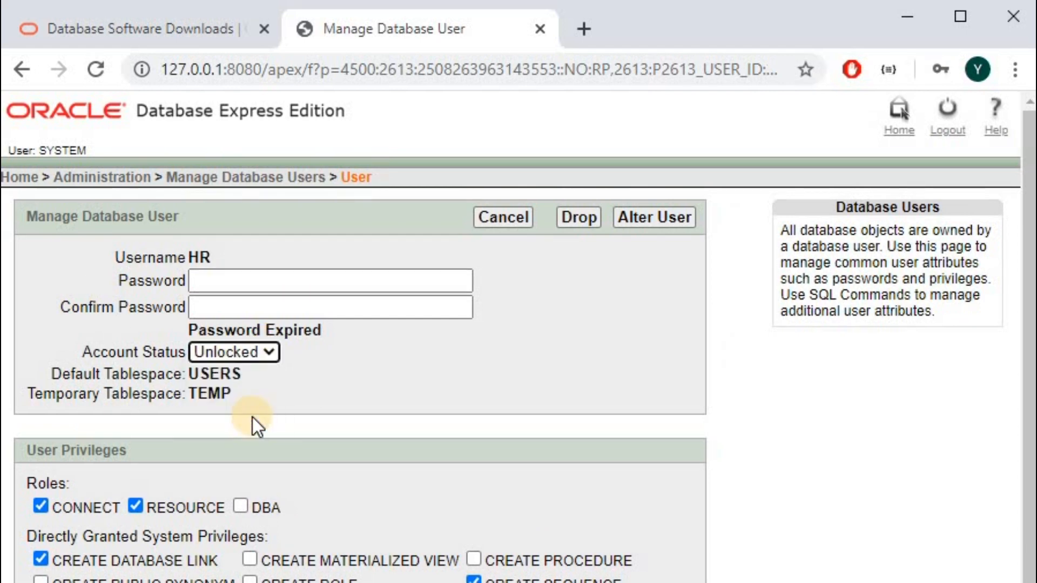
left_click(274, 283)
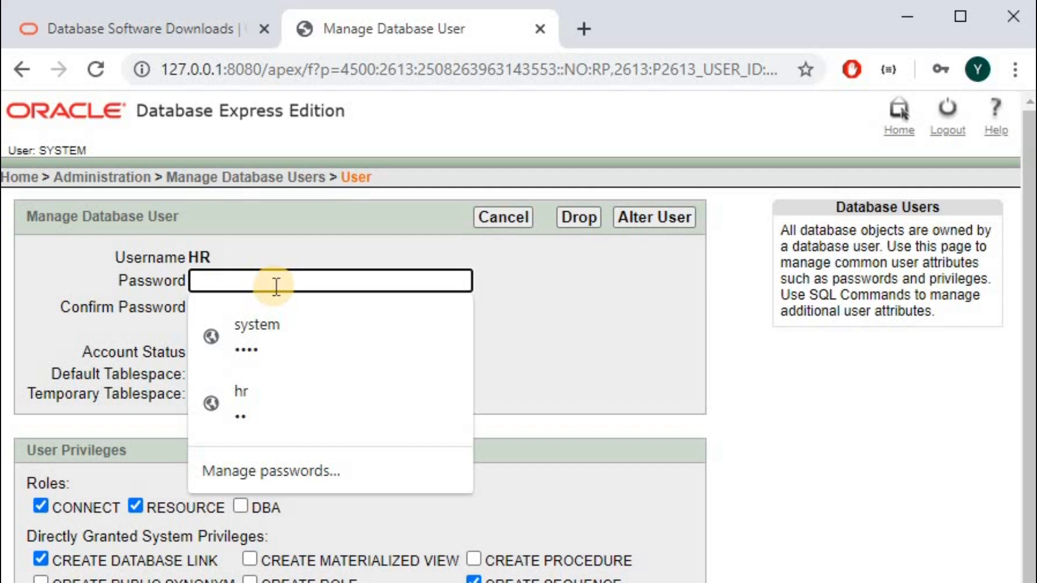
type("hr")
left_click(275, 304)
type("hr")
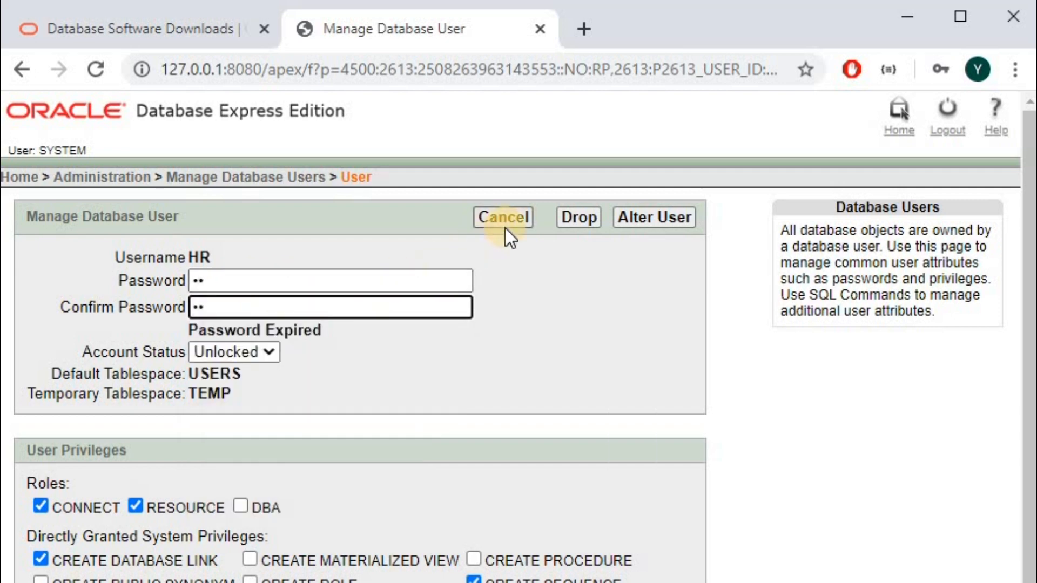
left_click(669, 217)
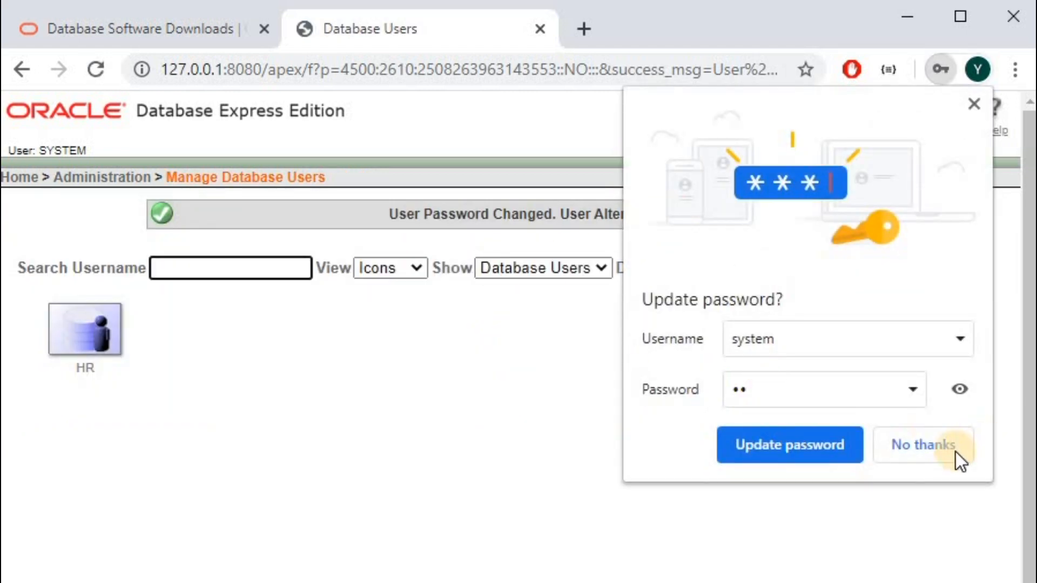
Decline Chrome's save-password prompt, log out, and return to the database login page.
left_click(931, 450)
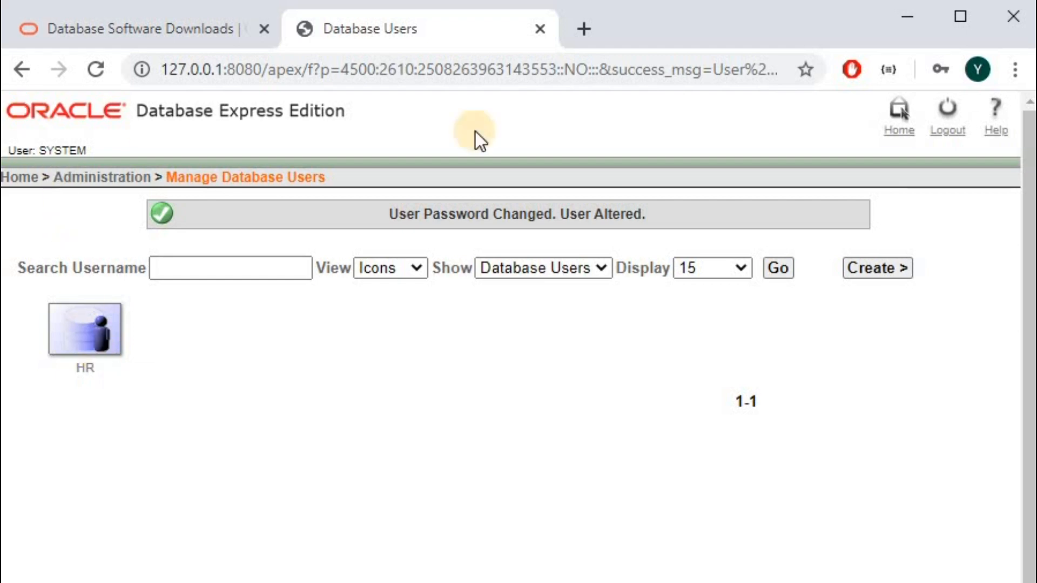
left_click(943, 116)
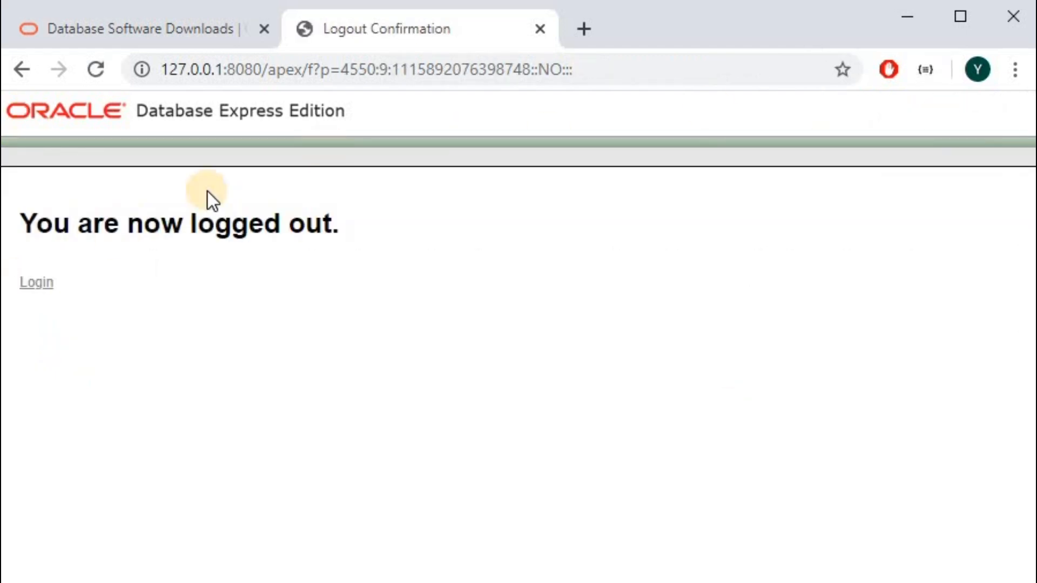
left_click(32, 282)
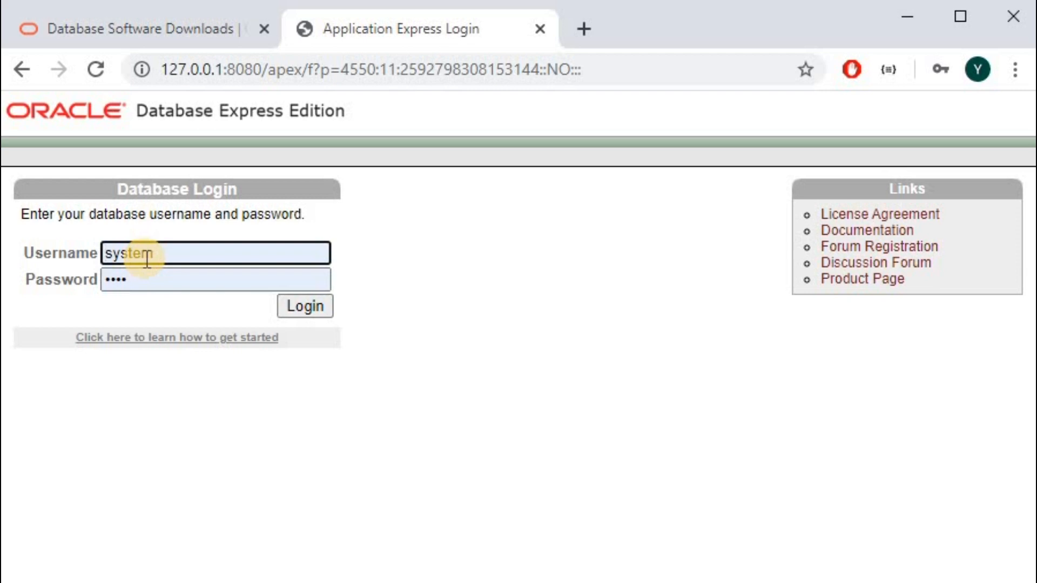
Sign back in with the hr username and the account password.
double_click(142, 258)
type("hr")
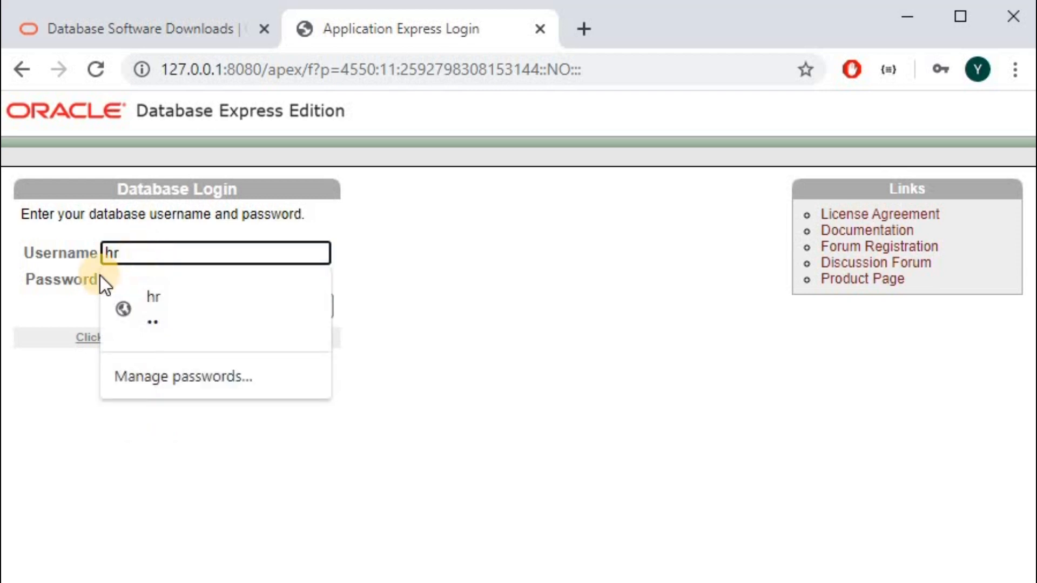
left_click(125, 289)
left_click(141, 277)
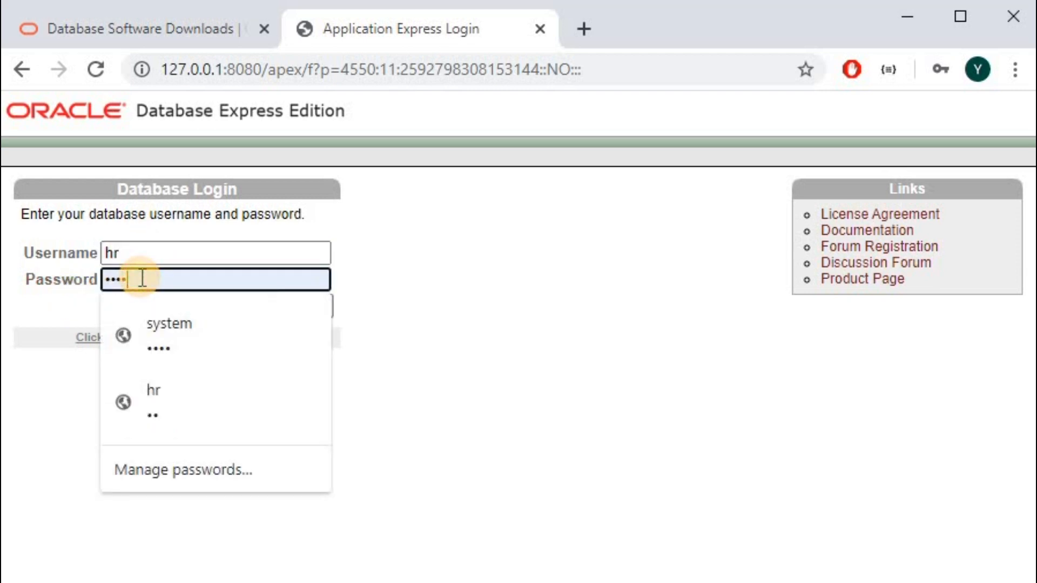
double_click(142, 278)
type("hr")
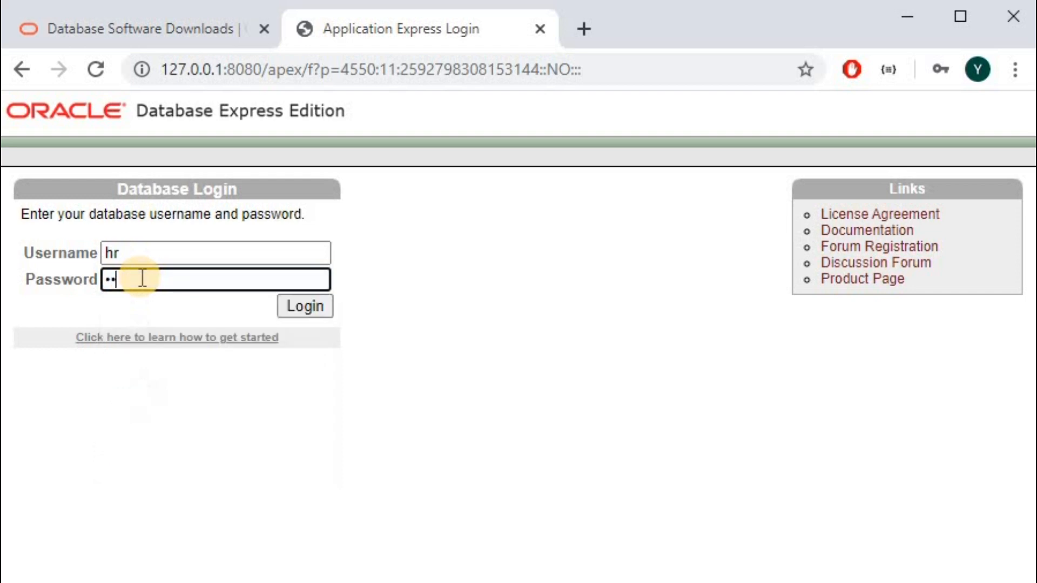
left_click(293, 306)
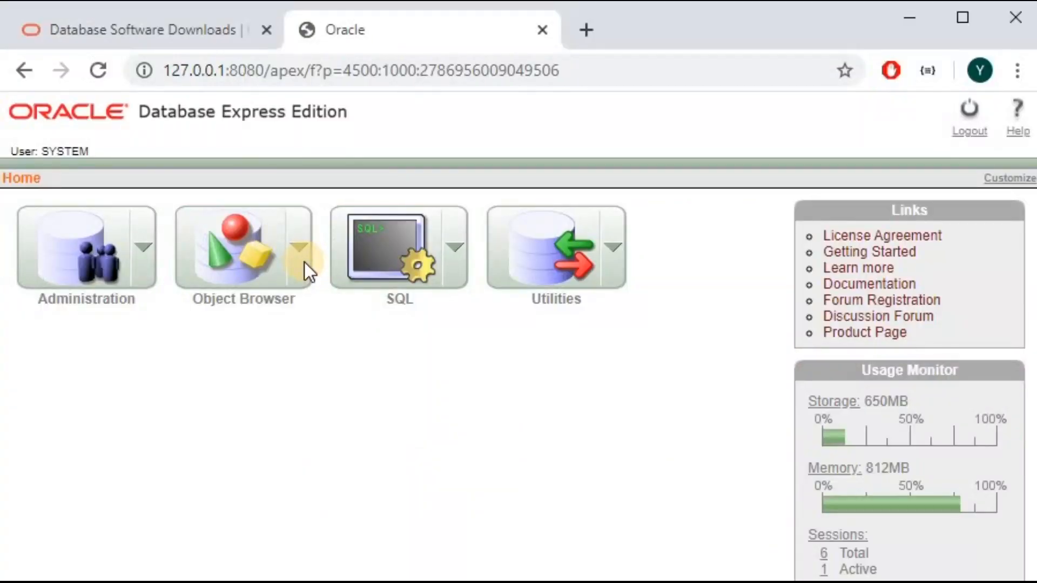
left_click(304, 262)
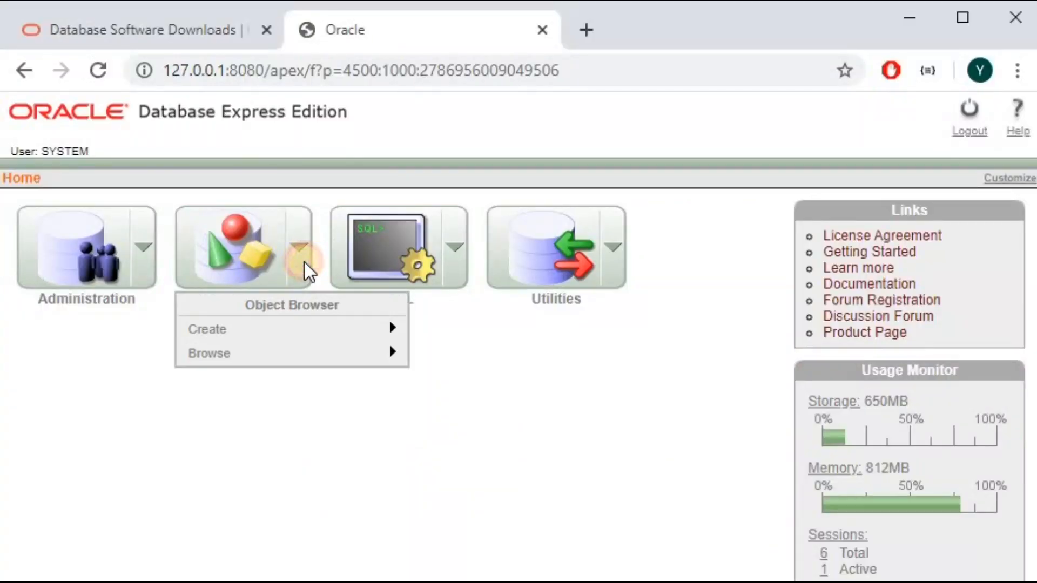
mouse_move(296, 328)
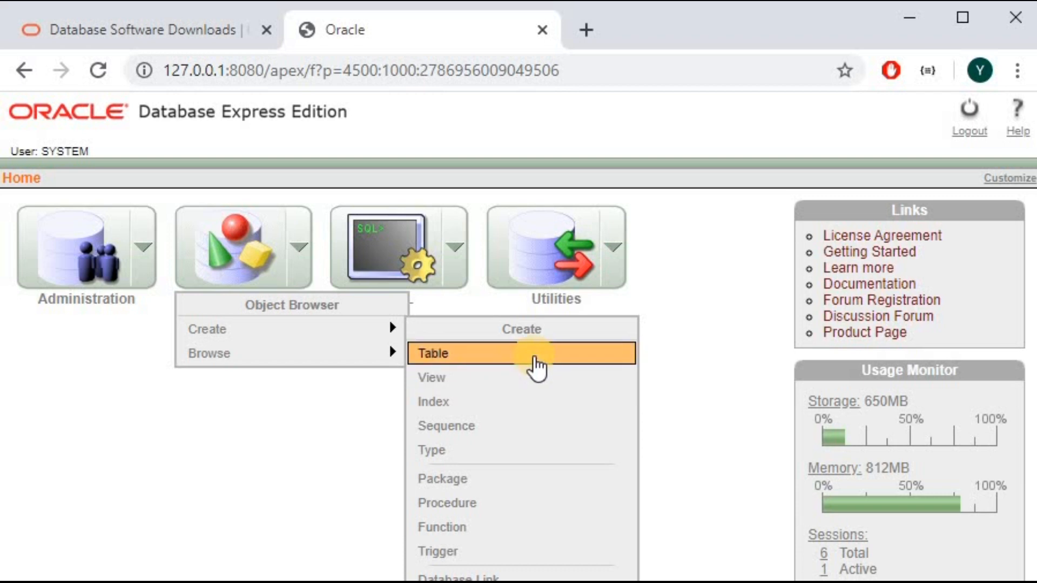
mouse_move(377, 362)
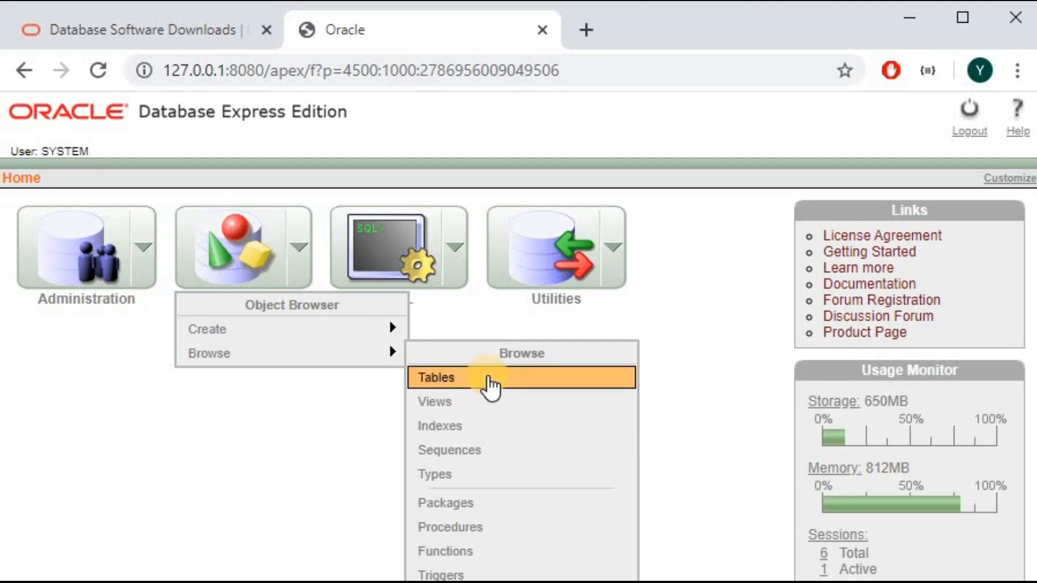
left_click(489, 378)
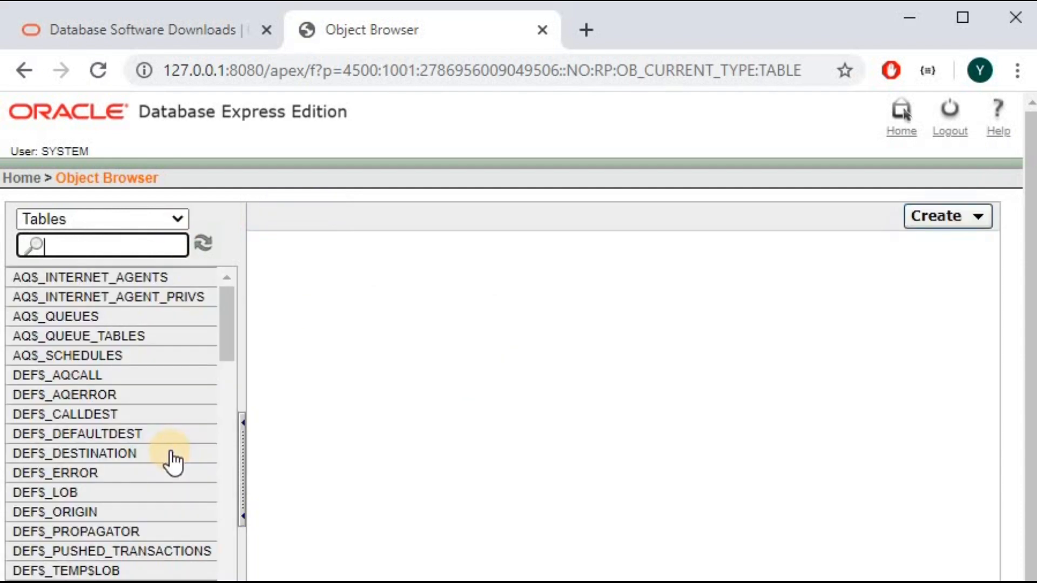
left_click_drag(228, 302, 252, 266)
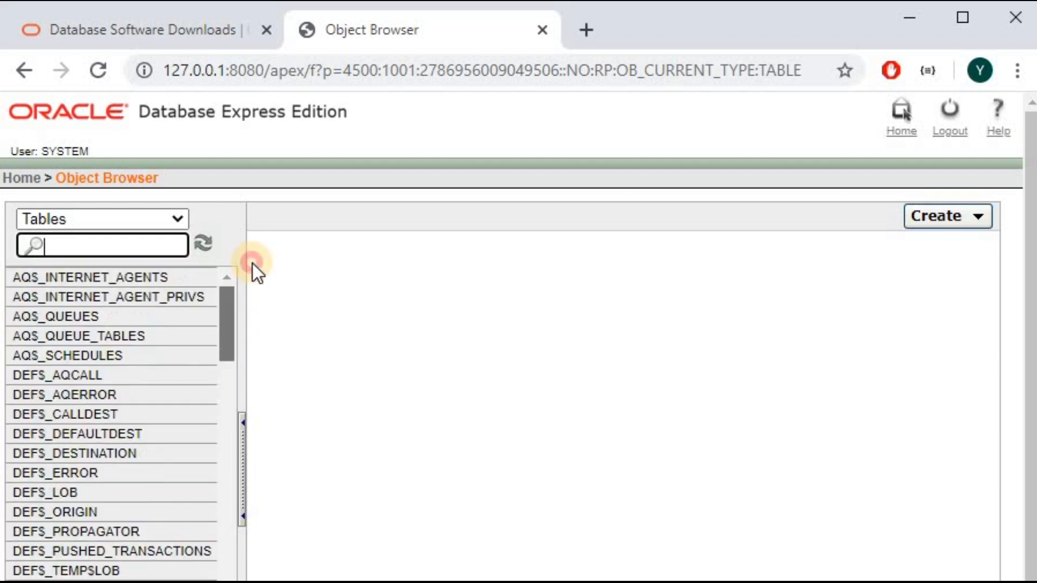
left_click(137, 339)
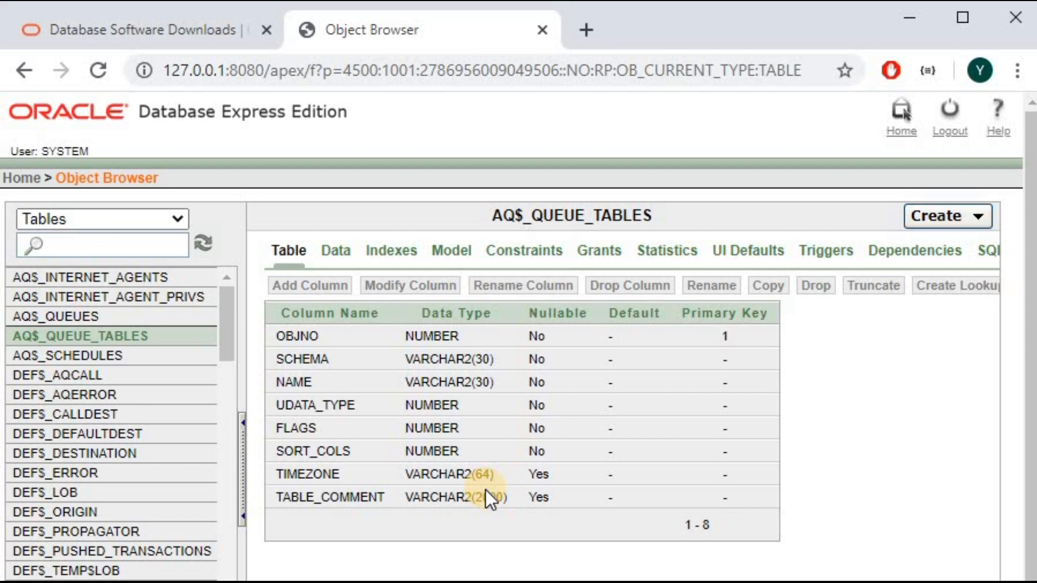
left_click(93, 432)
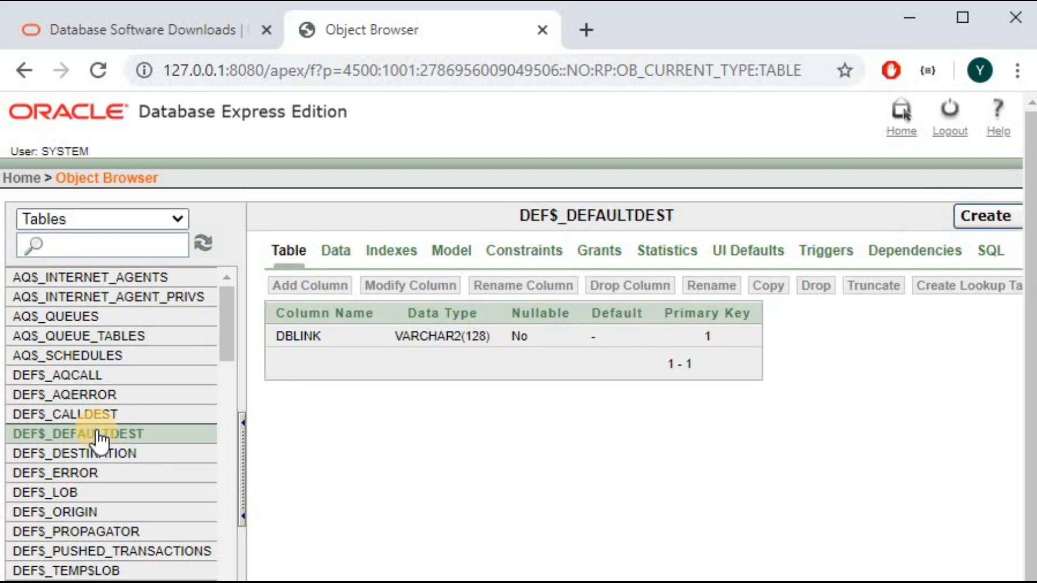
left_click(97, 479)
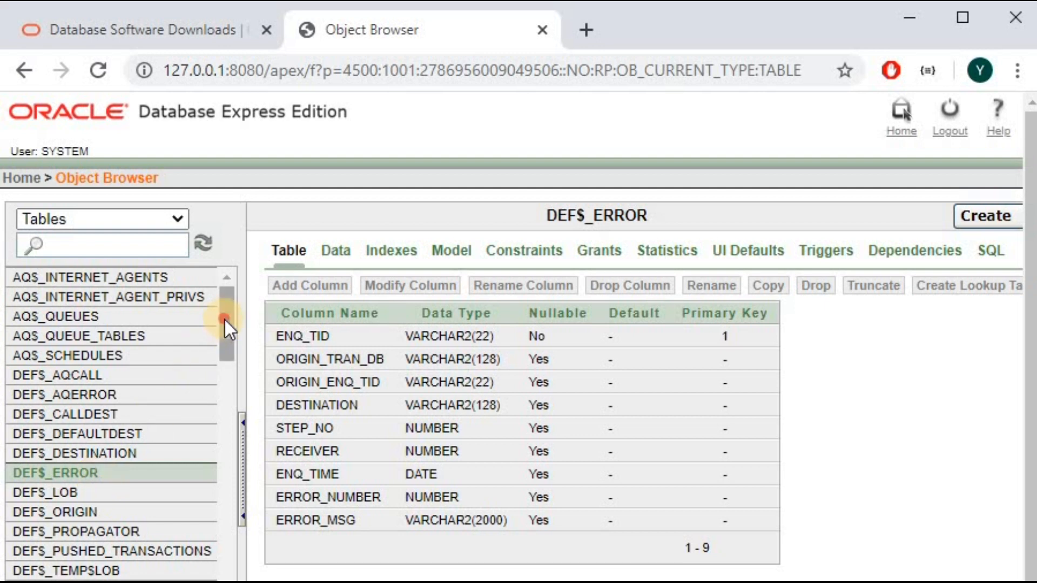
left_click(27, 179)
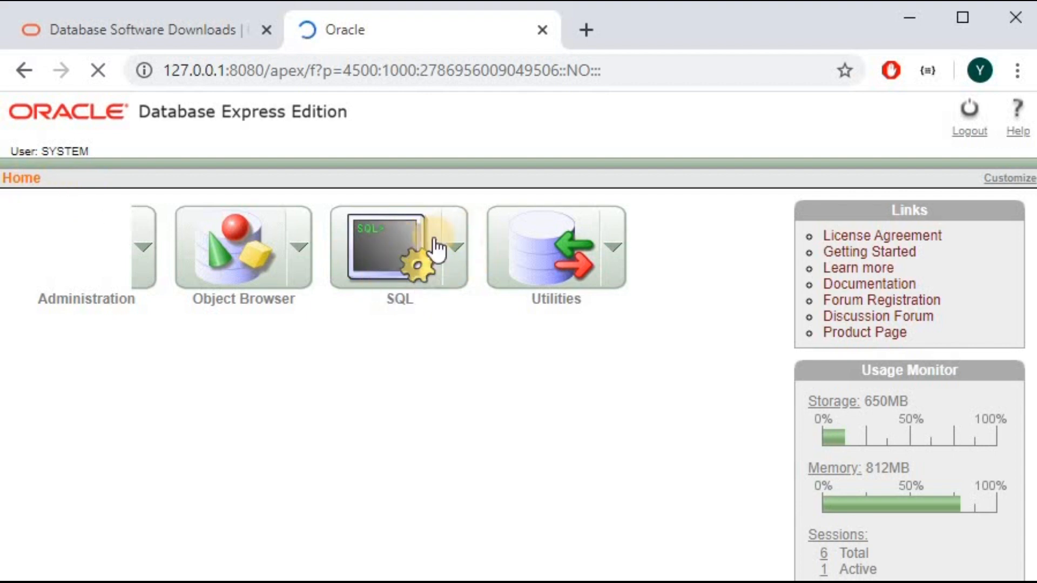
Go to SQL > SQL Commands and put the cursor in the empty command editor.
left_click(451, 255)
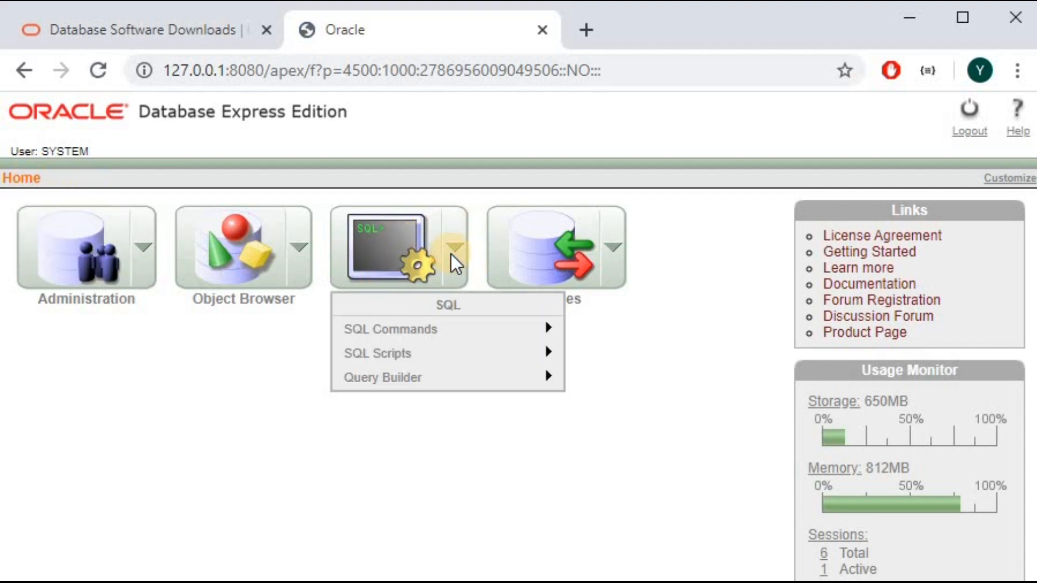
mouse_move(495, 340)
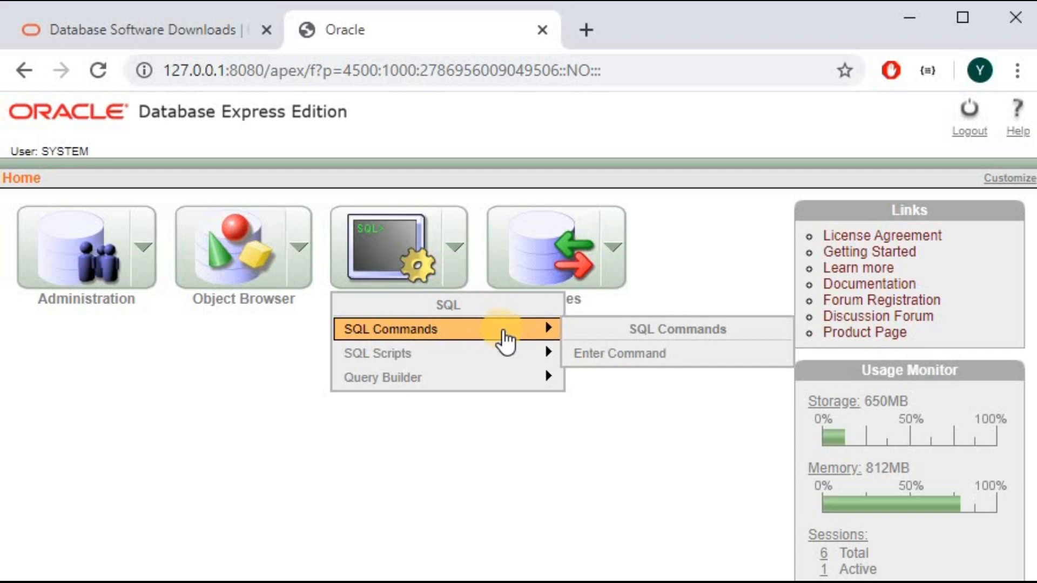
left_click(591, 356)
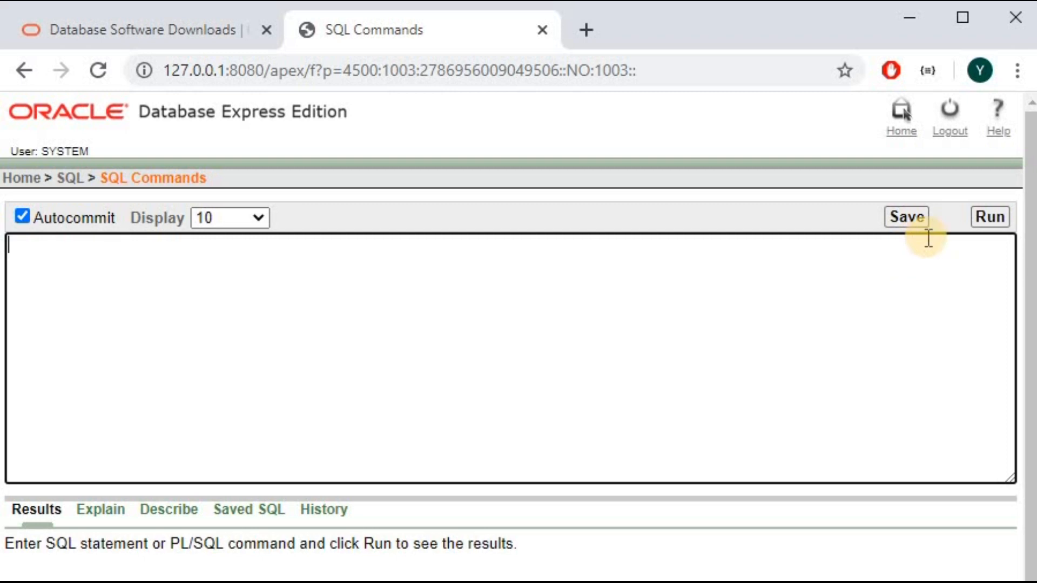
left_click(994, 219)
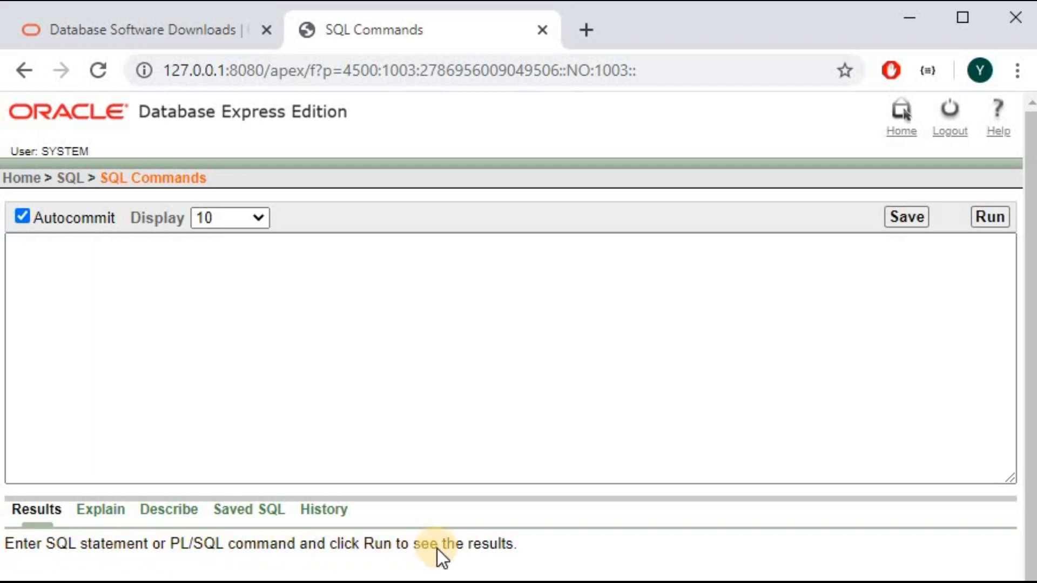
left_click_drag(525, 545, 34, 546)
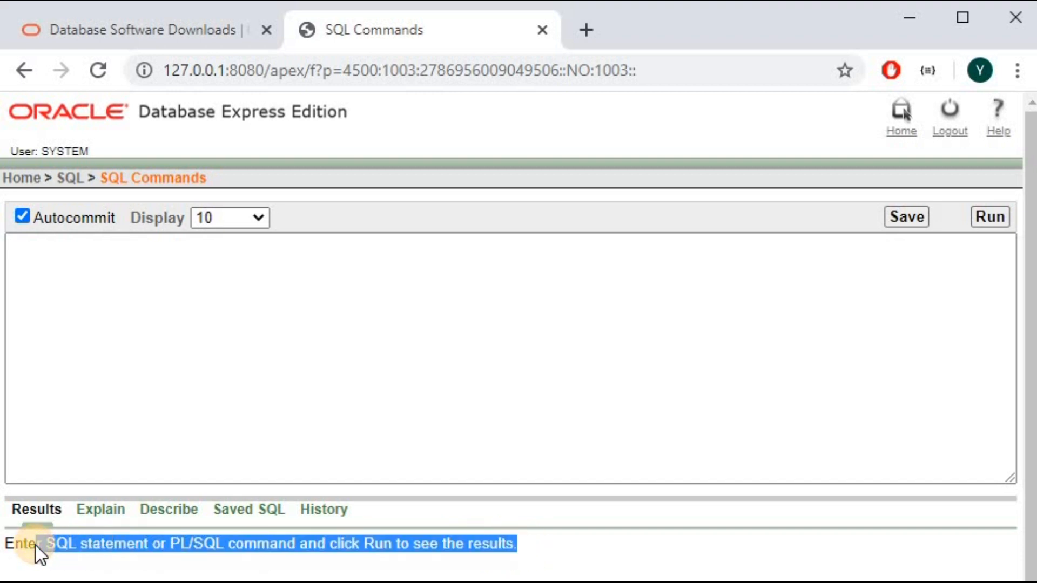
left_click(69, 547)
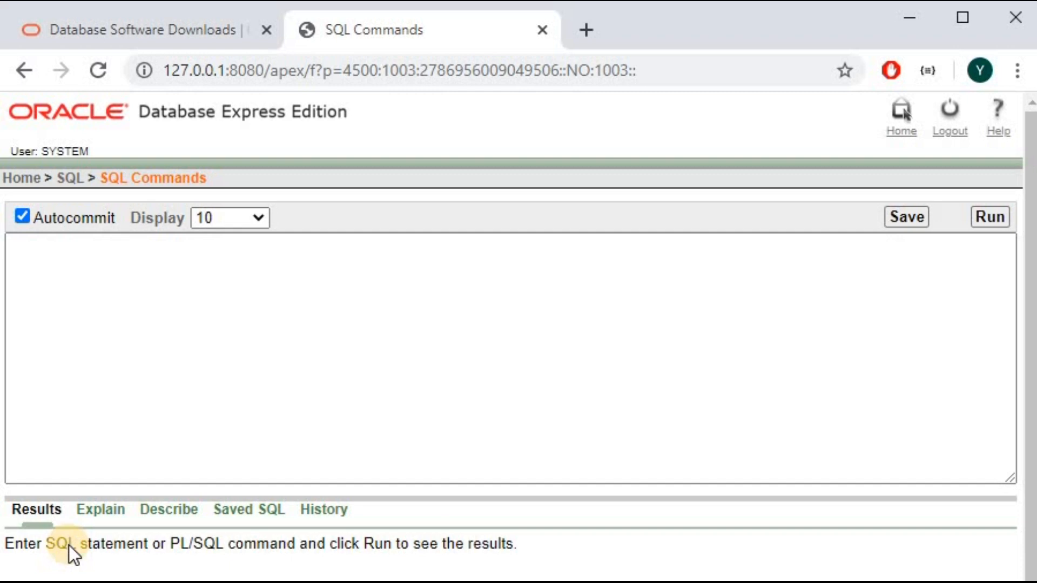
left_click(313, 375)
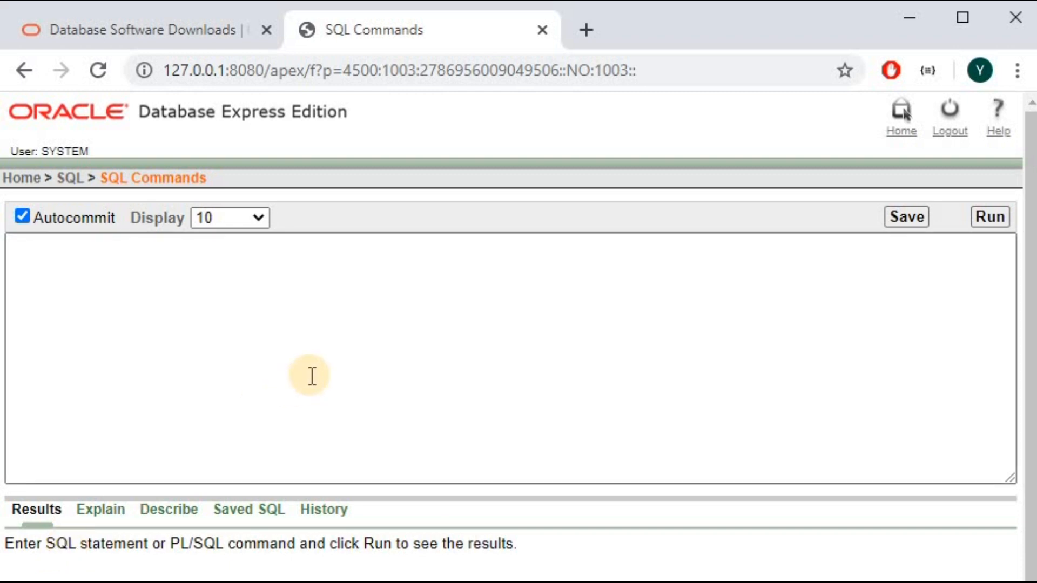
left_click(390, 371)
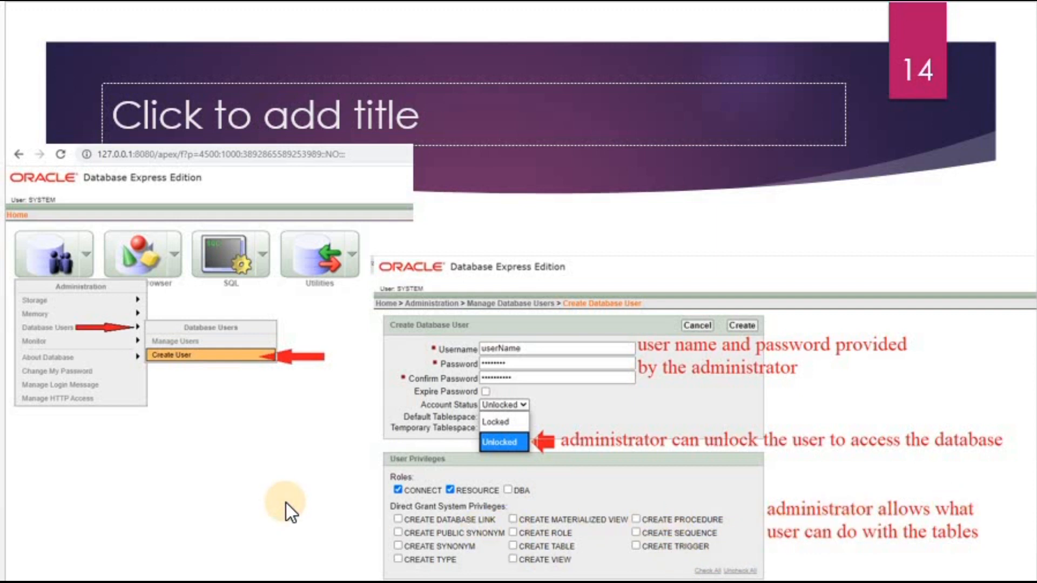
Move past slides 15 and 16 to reach the final Thank You slide.
key("Page_Down")
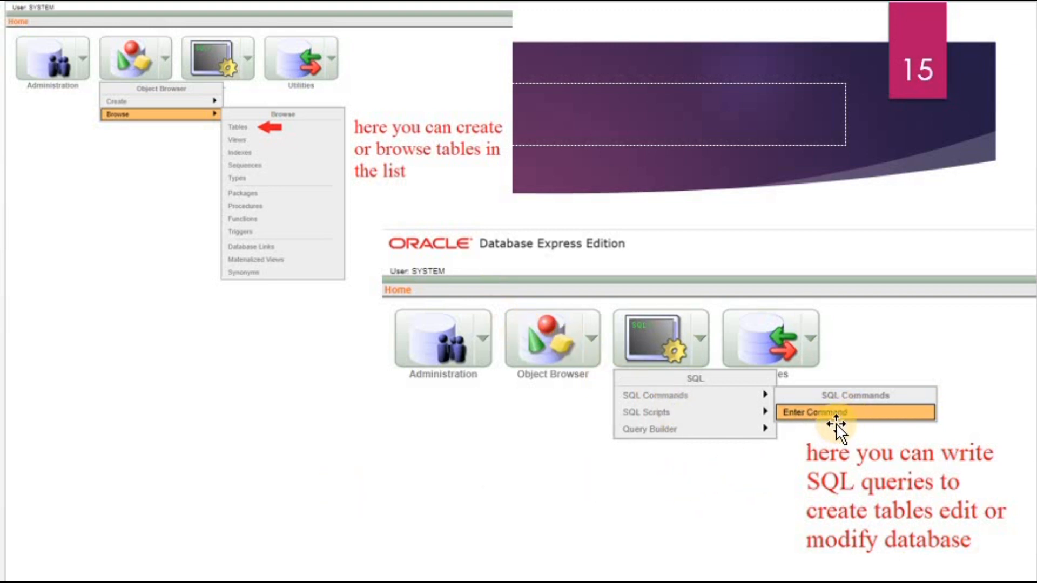
scroll(364, 380, "down", 1)
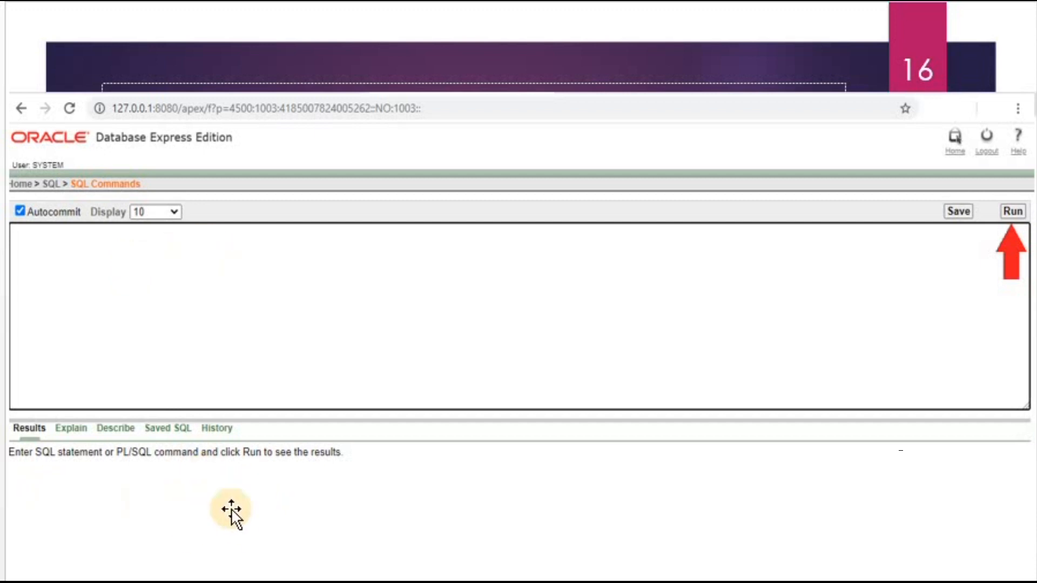
left_click(150, 507)
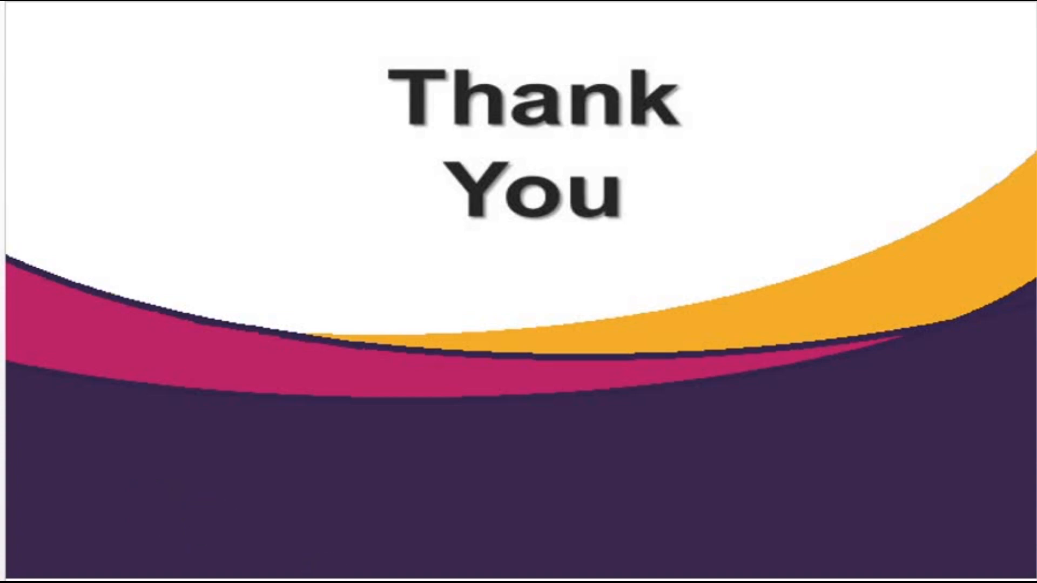